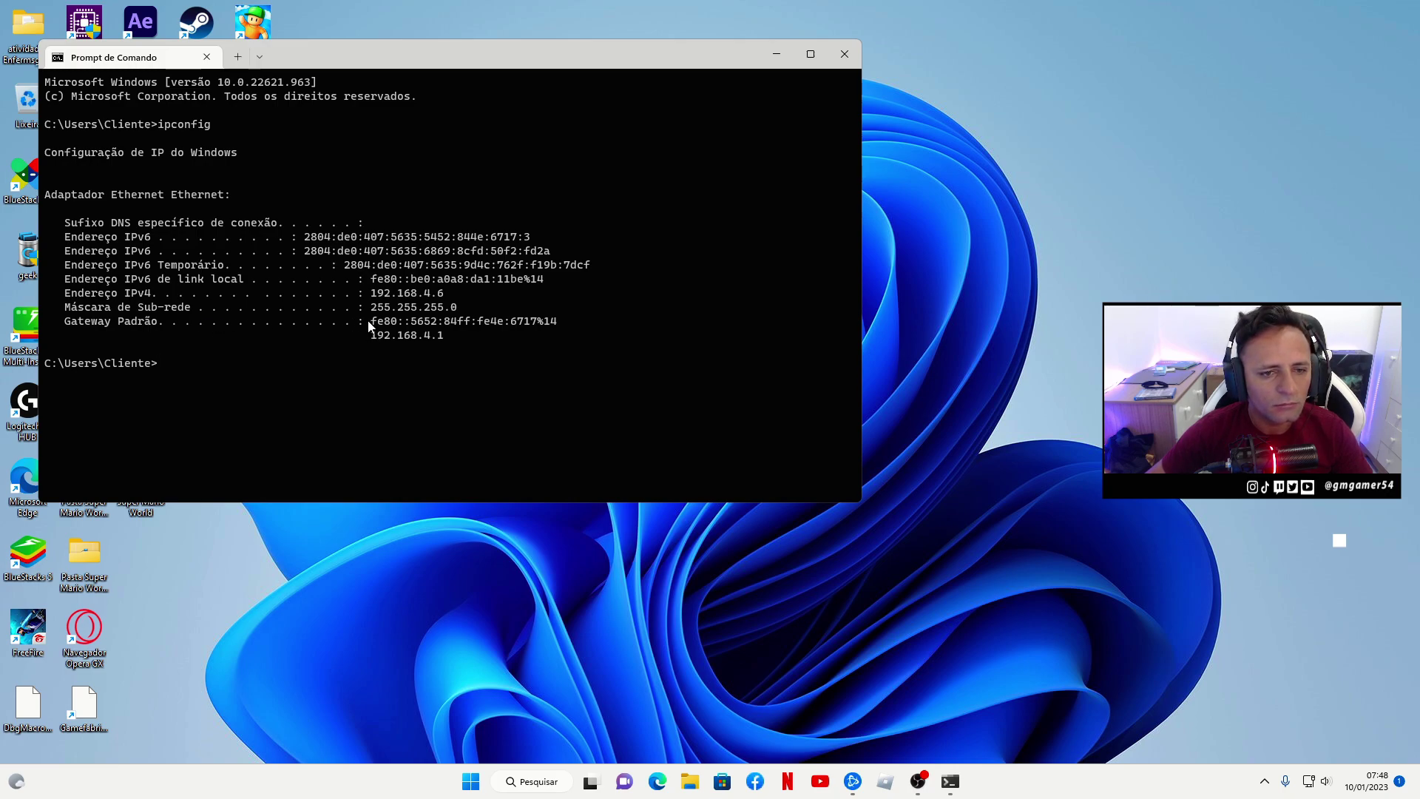
# - Copy the default gateway address 192.168.4.1 from the Gateway Padrão line in Command Prompt
pyautogui.moveTo(367, 325); pyautogui.dragTo(454, 341)
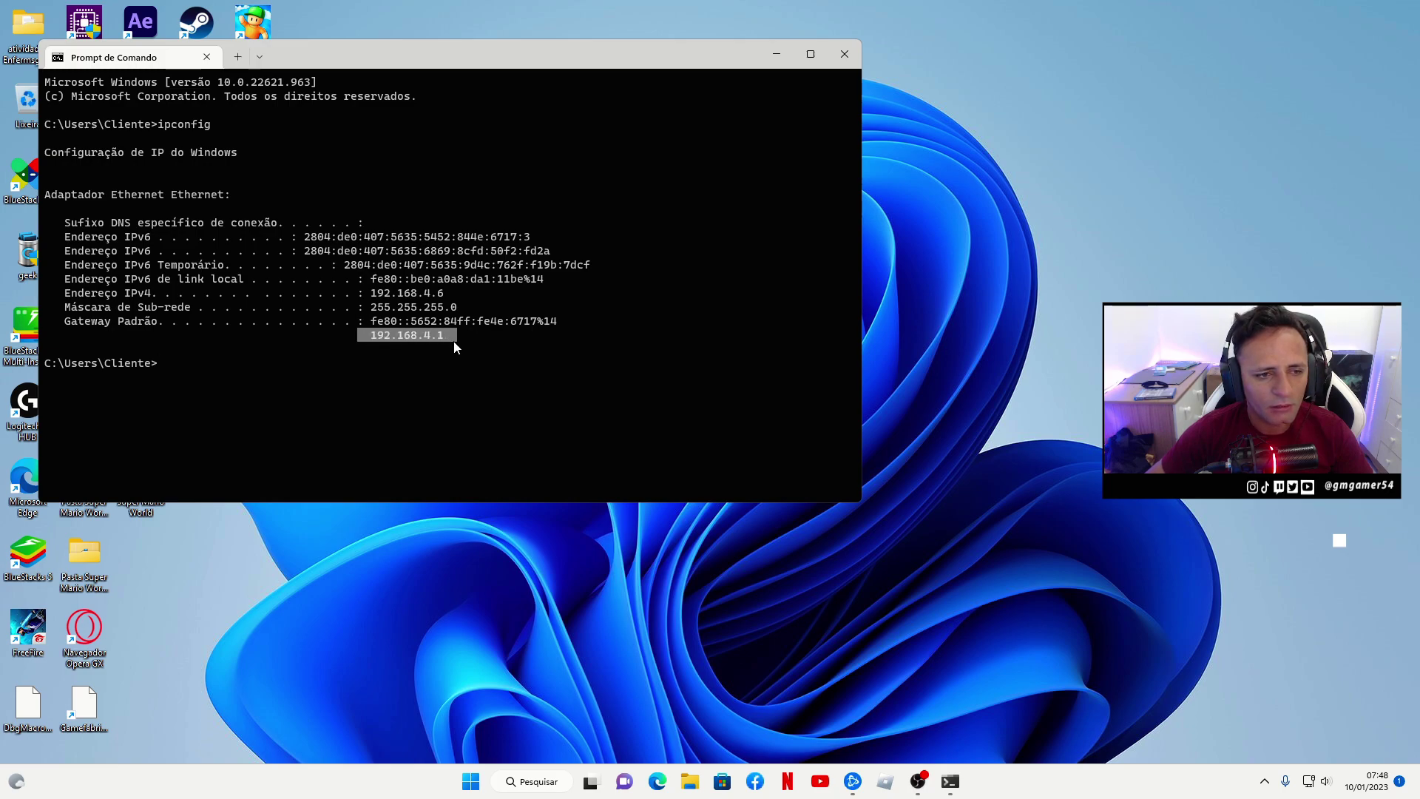
pyautogui.rightClick(436, 341)
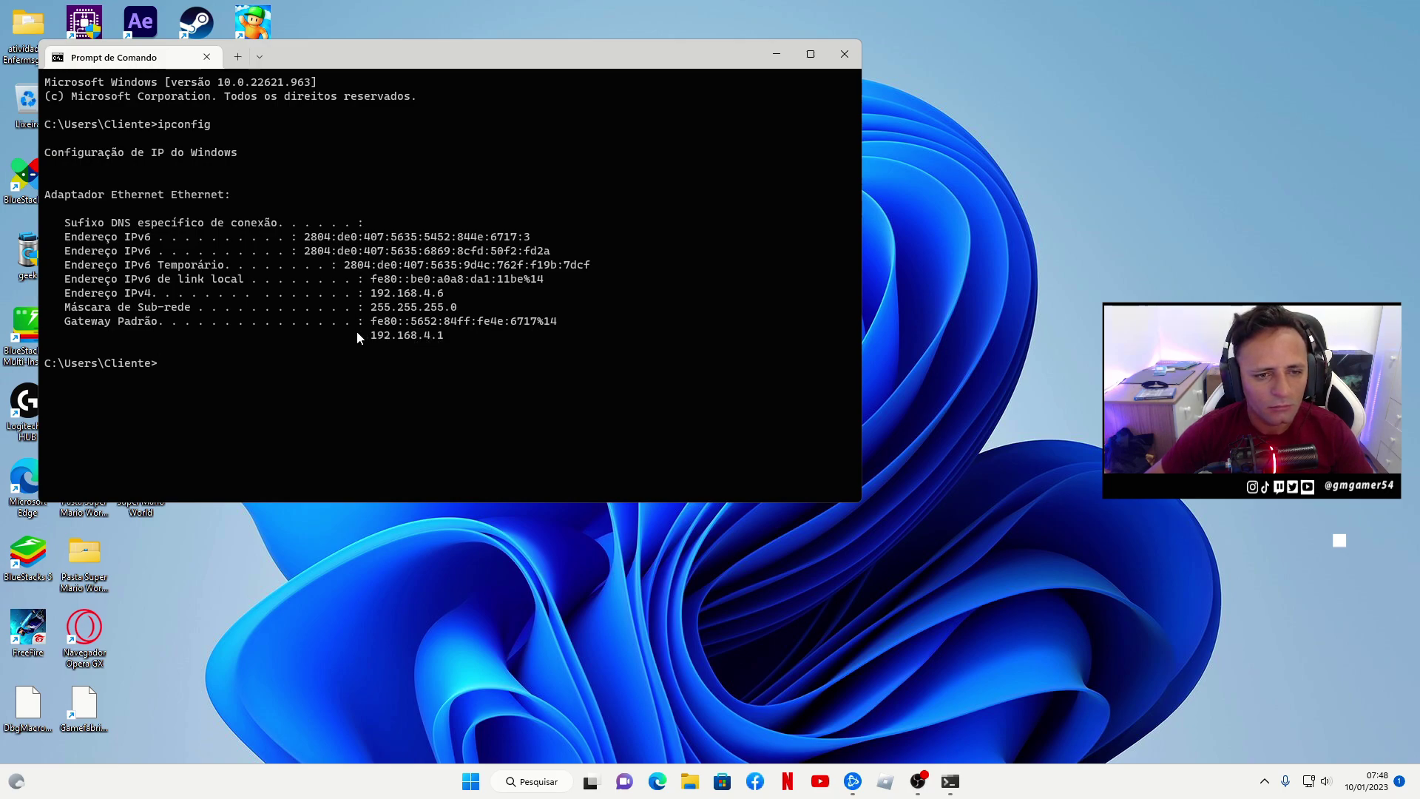
pyautogui.moveTo(397, 335); pyautogui.dragTo(439, 340)
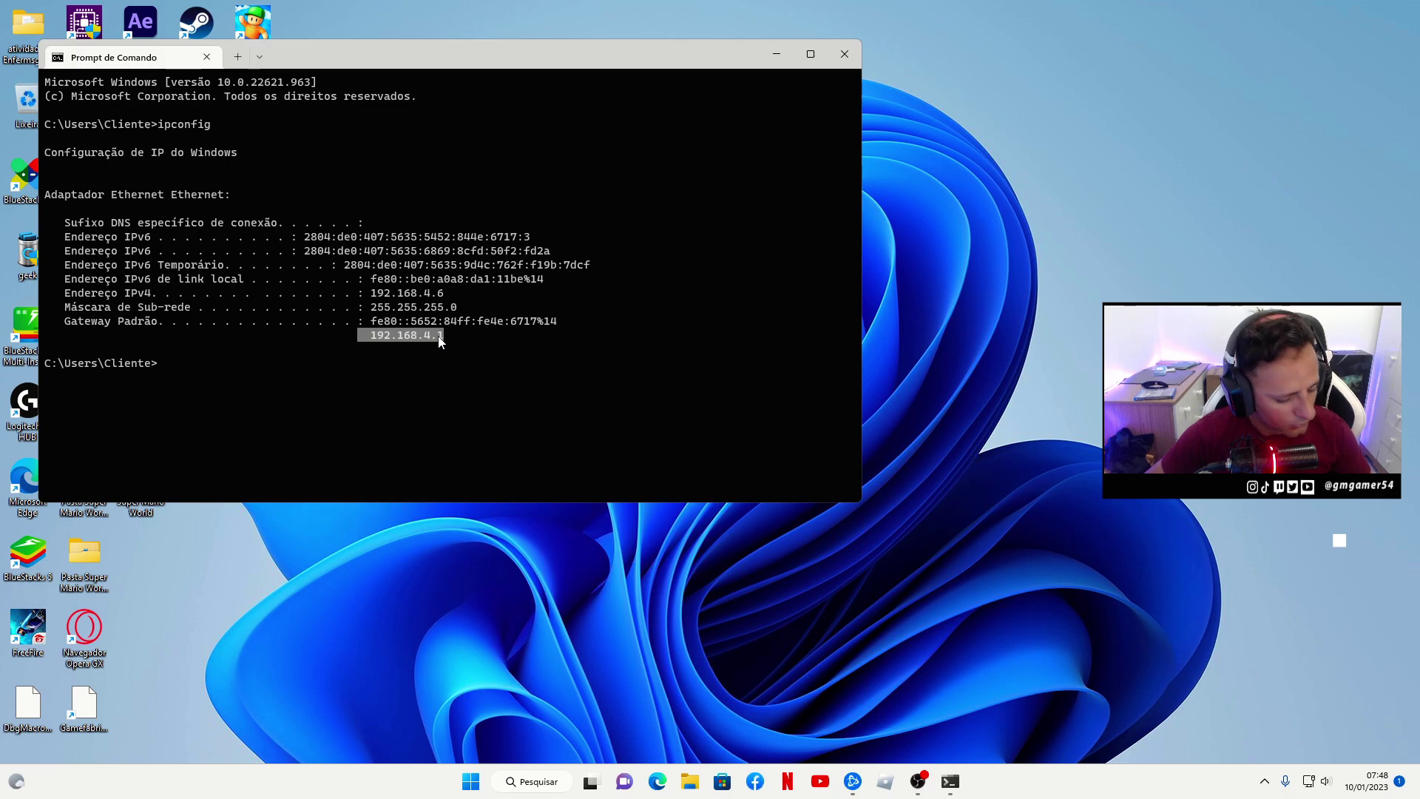
pyautogui.rightClick(439, 341)
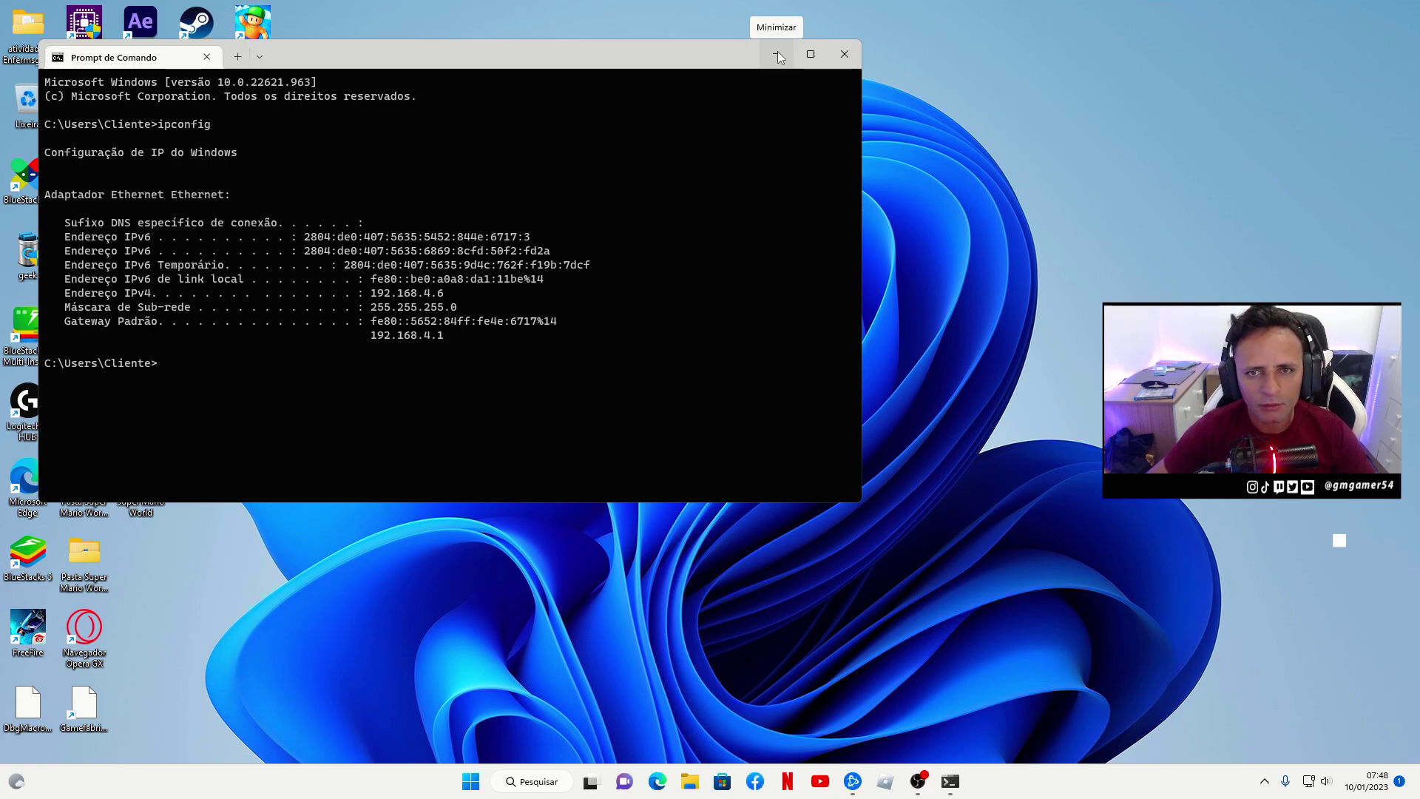
# - Close Command Prompt and load the pasted address 192.168.4.1 in Edge
pyautogui.click(845, 55)
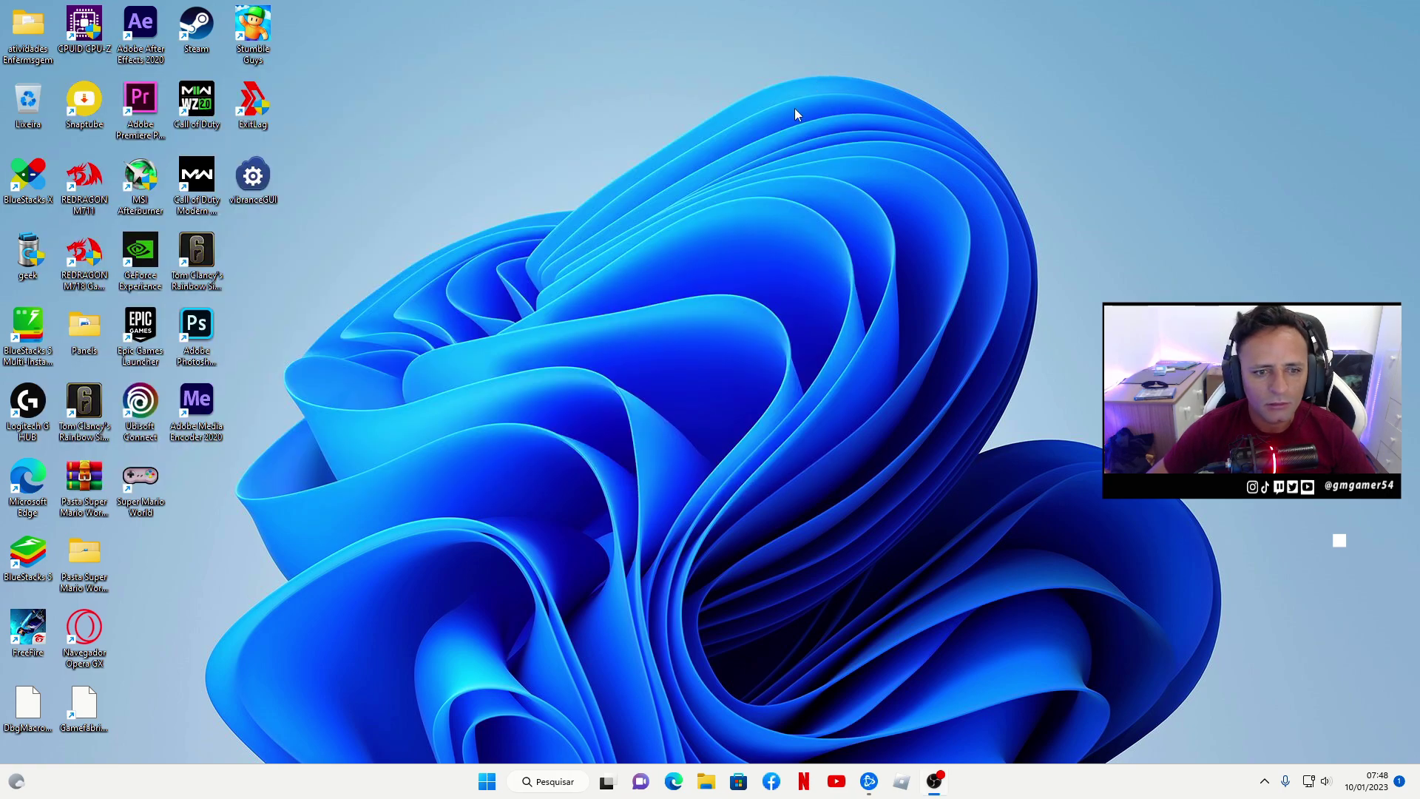
pyautogui.click(673, 783)
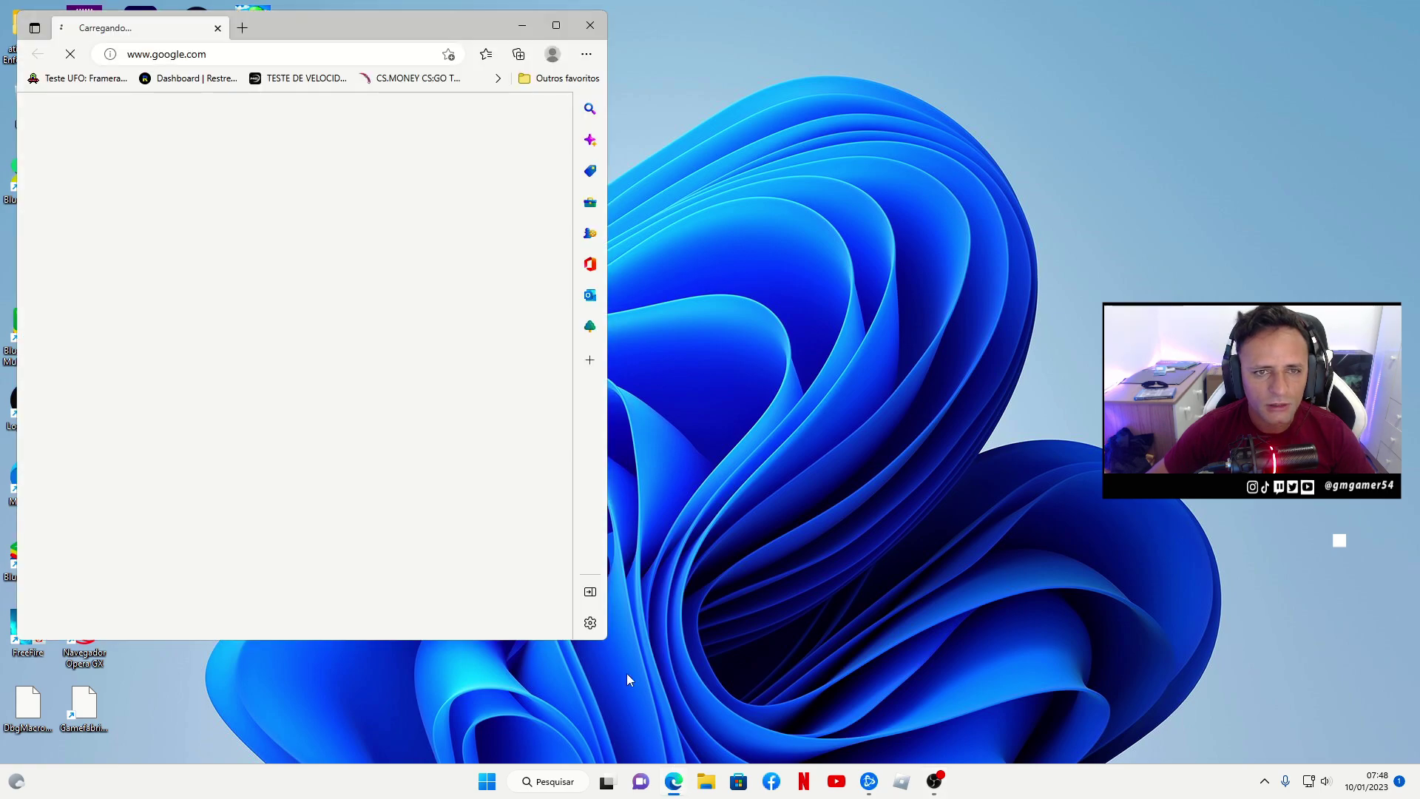
pyautogui.click(249, 56)
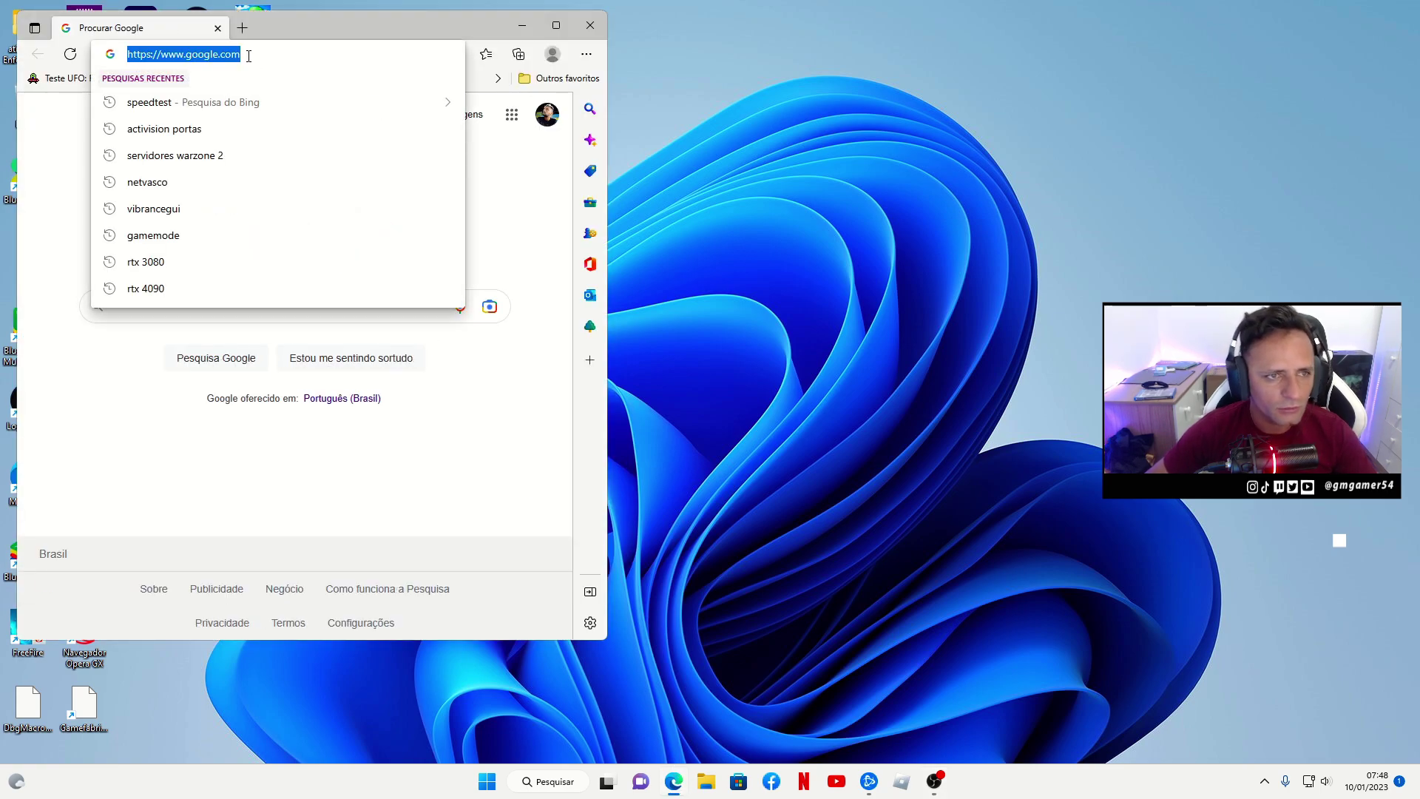
pyautogui.press('BackSpace')
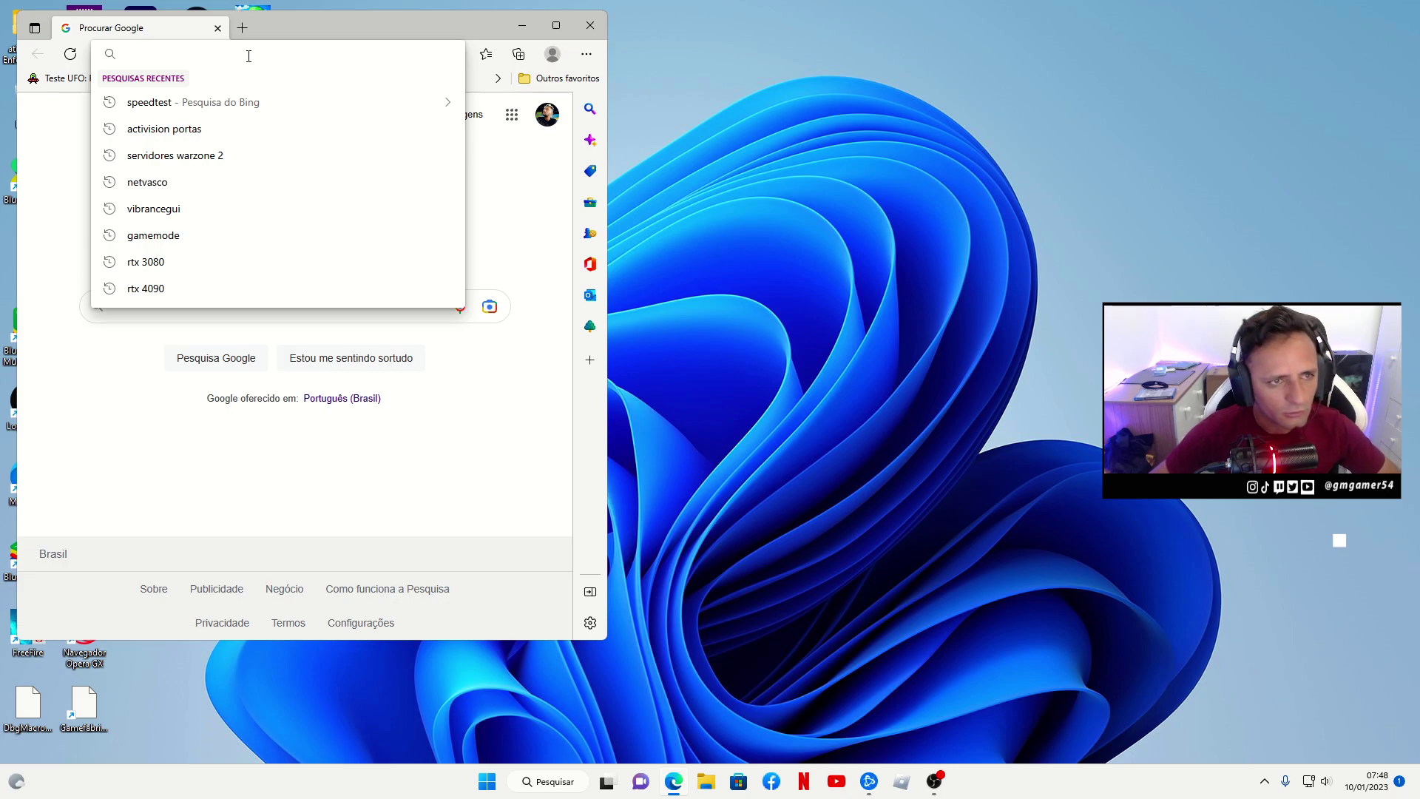
pyautogui.write('192.168.4.1')
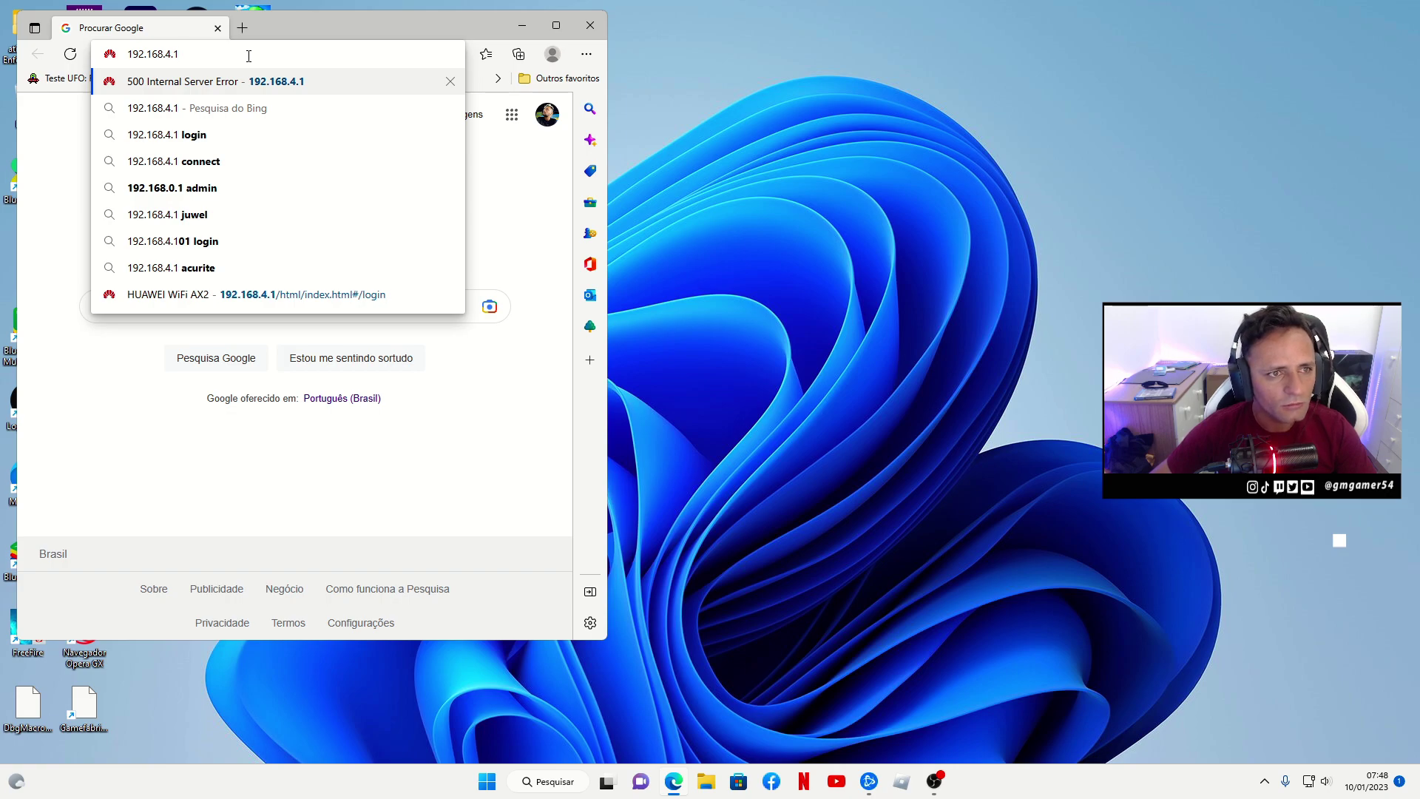
pyautogui.press('Return')
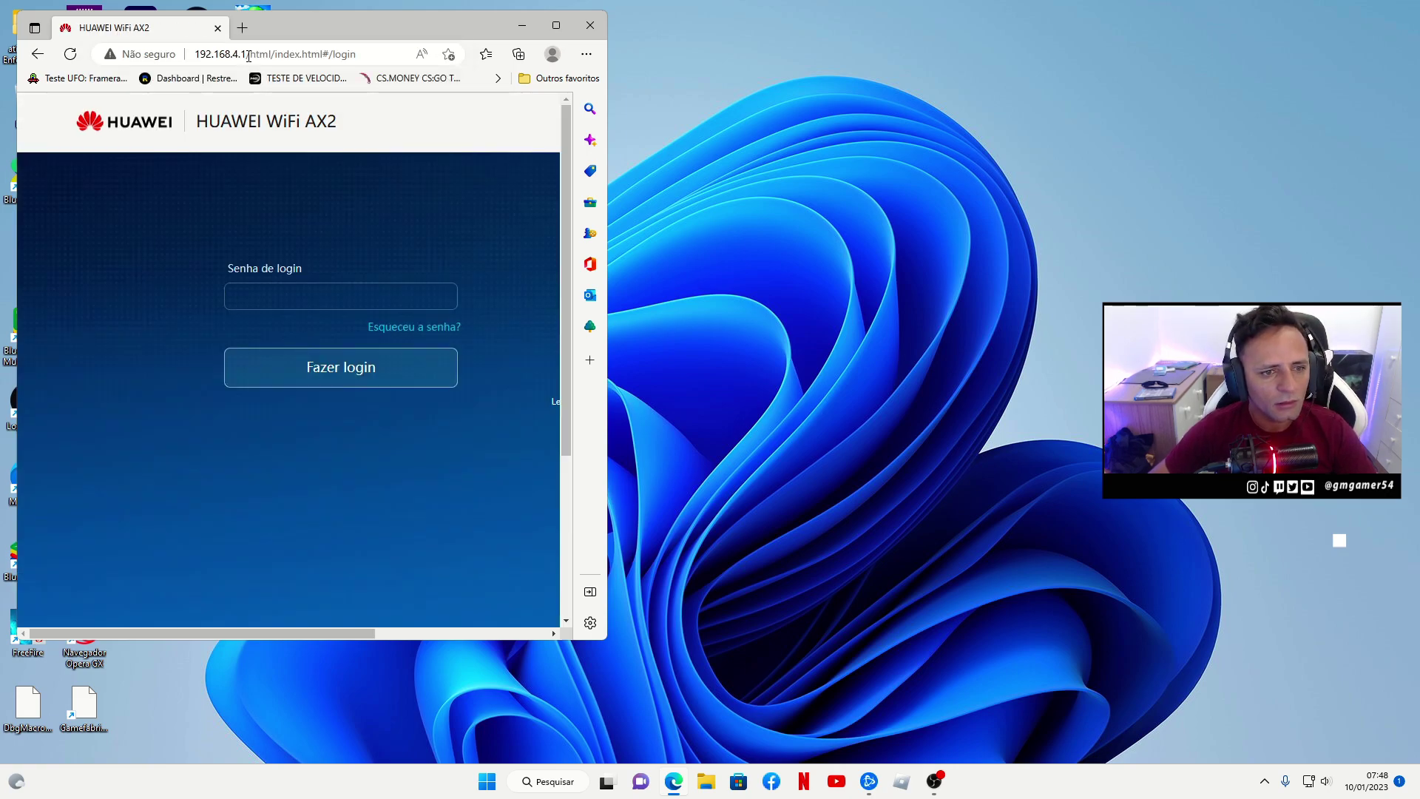
# - Enter the router's admin password in Senha de login, verify it, and log in
pyautogui.moveTo(407, 31); pyautogui.dragTo(770, 84)
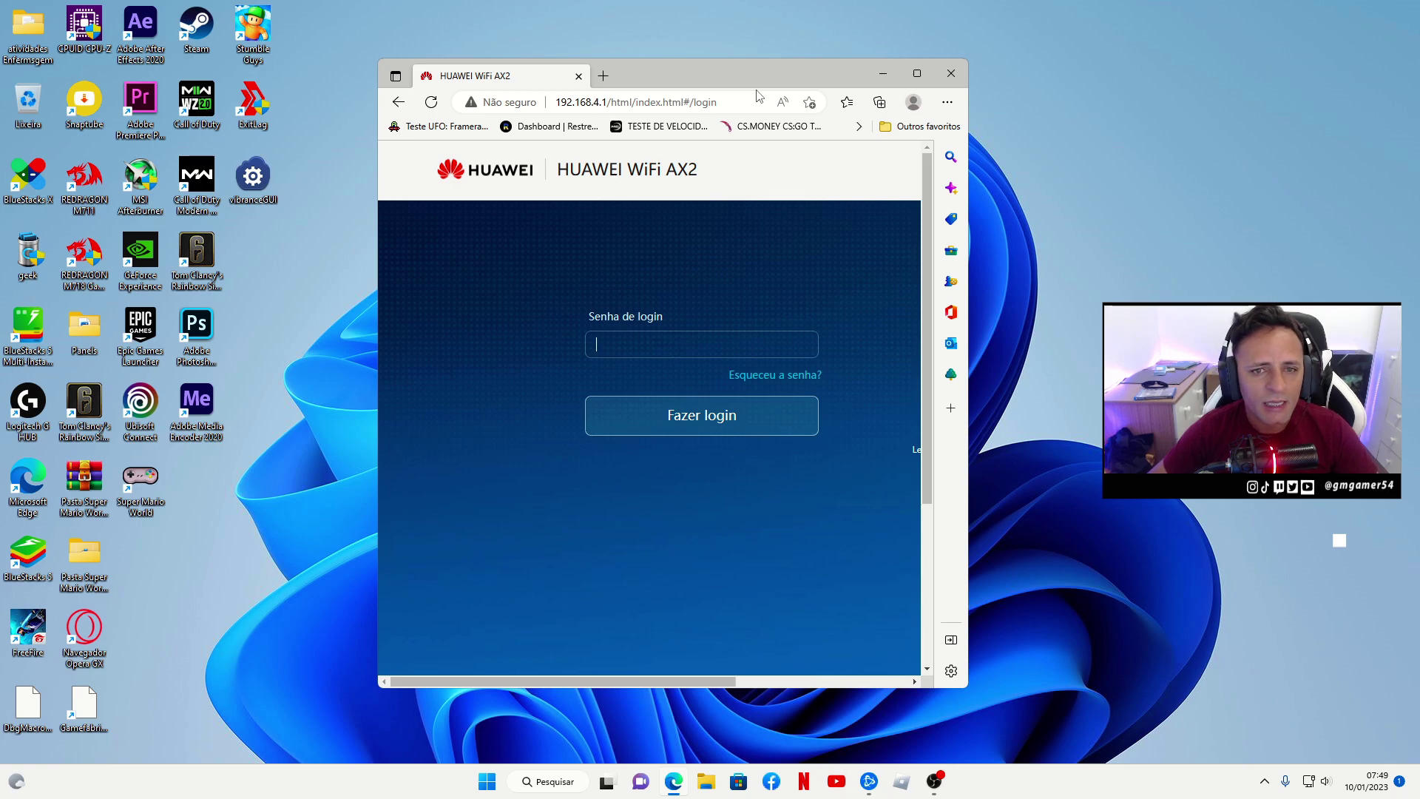
pyautogui.write('a')
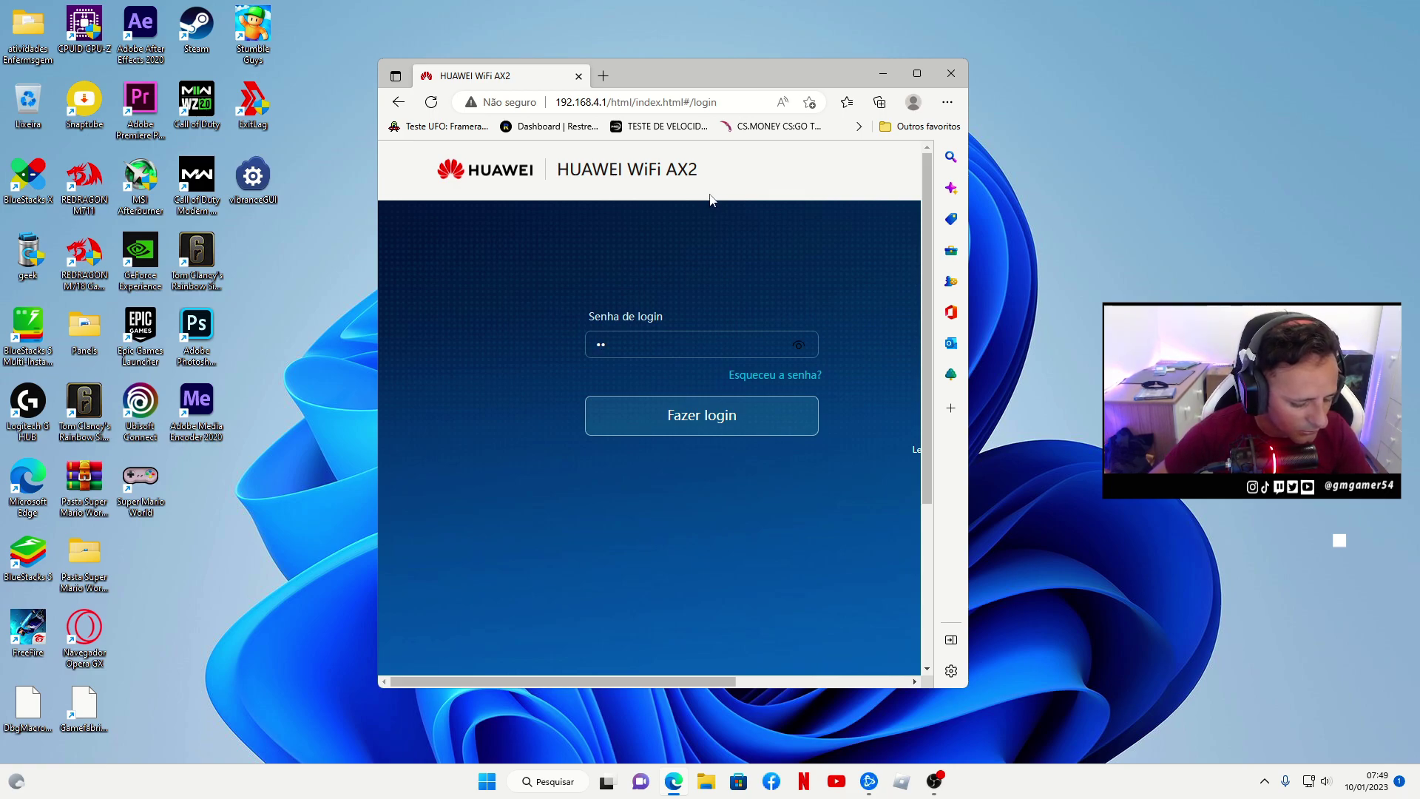
pyautogui.write('aaa')
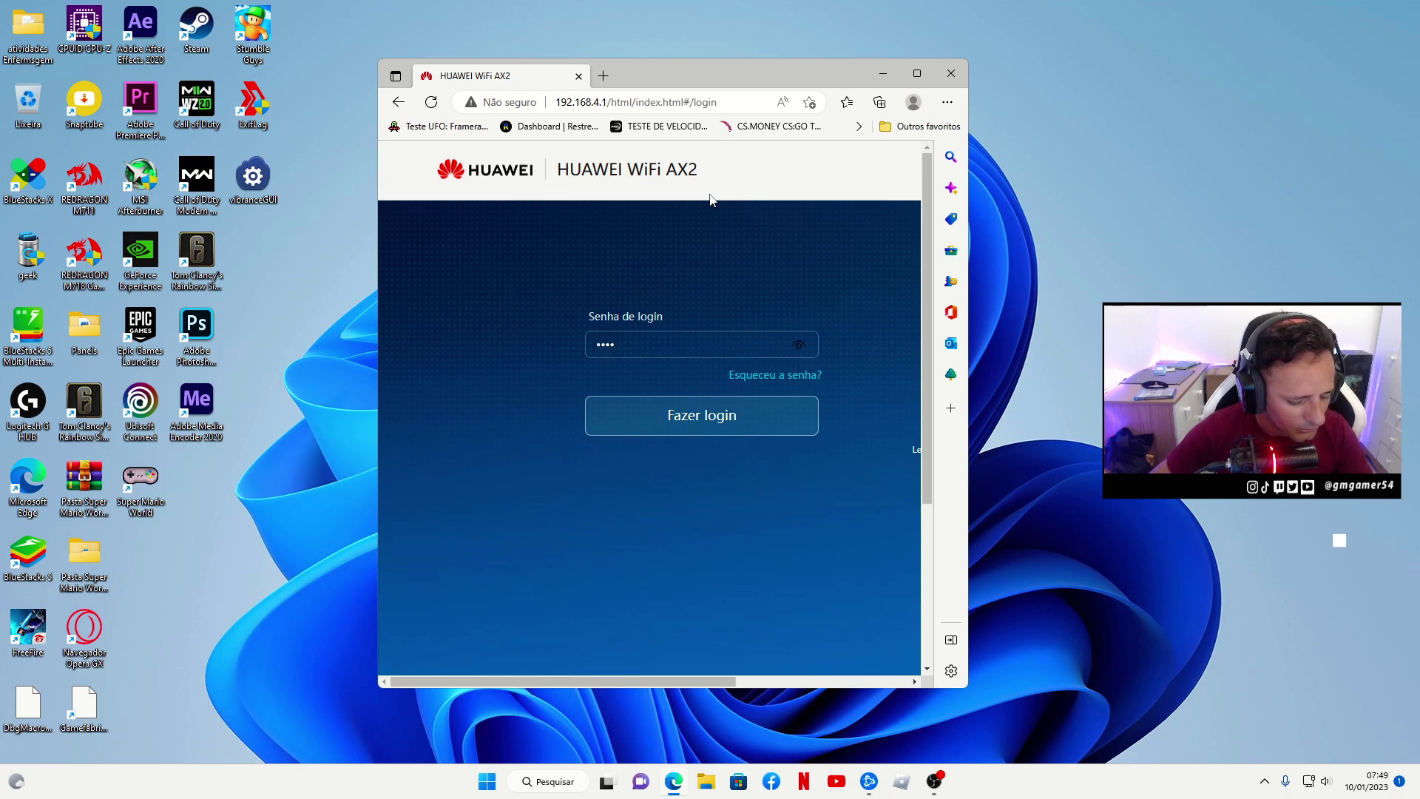
pyautogui.write('a')
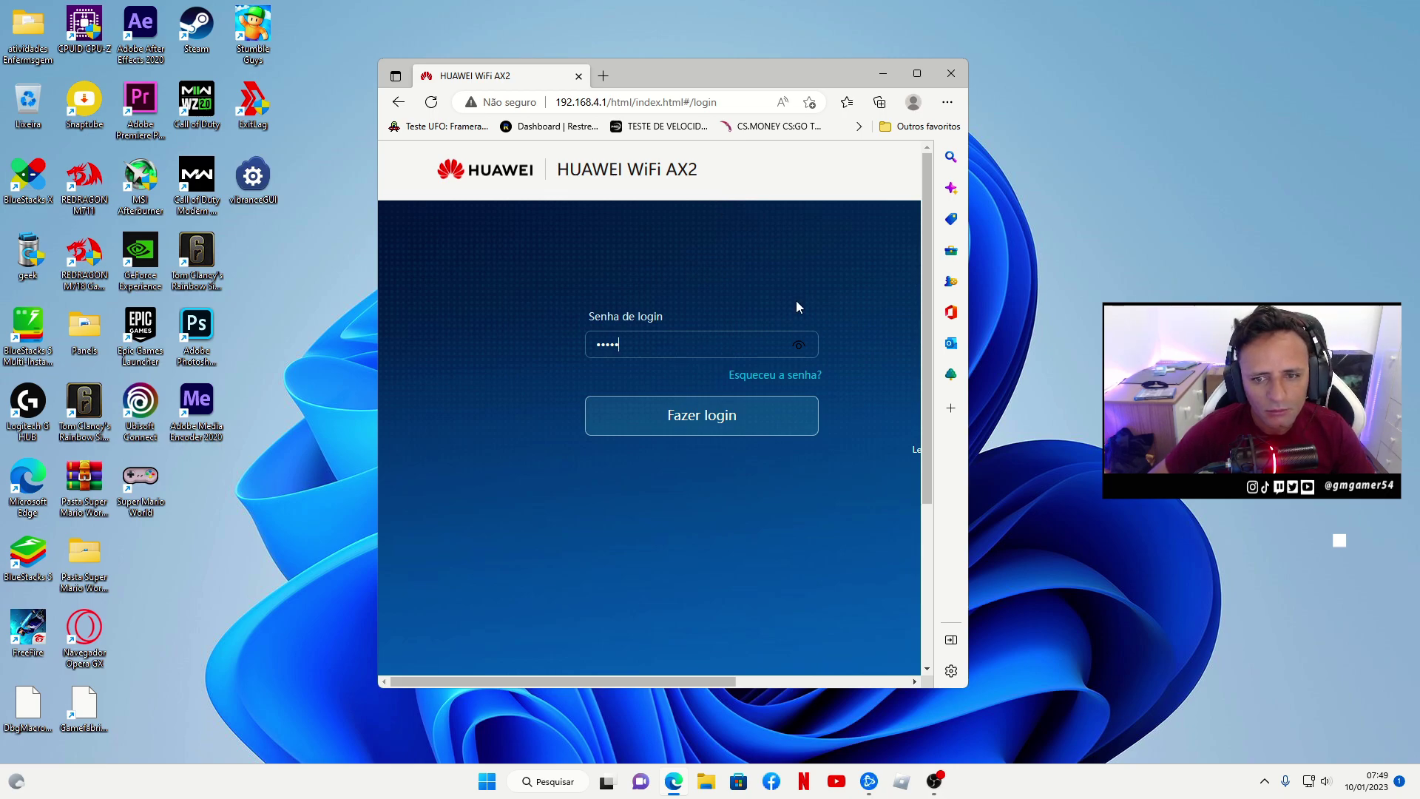
pyautogui.click(799, 344)
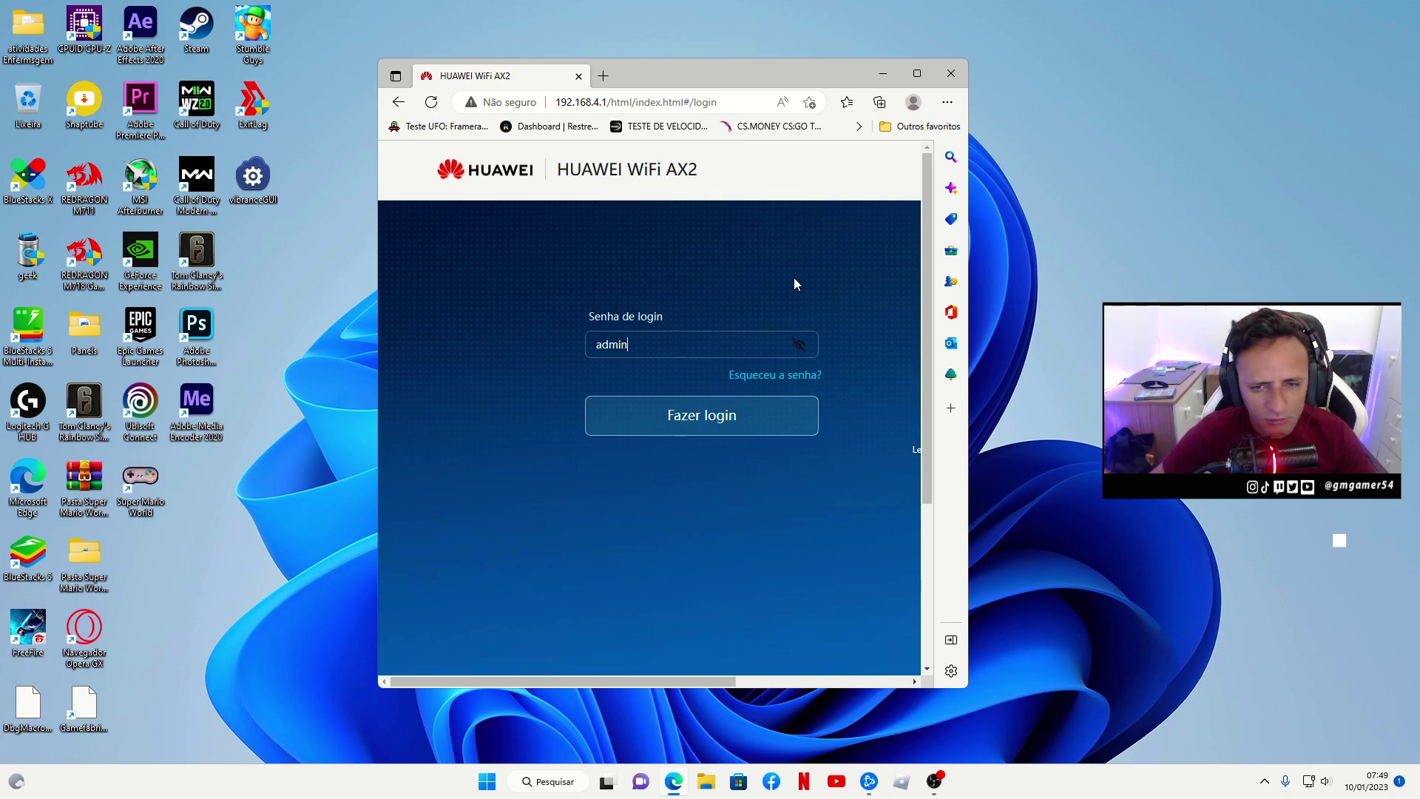
pyautogui.click(724, 431)
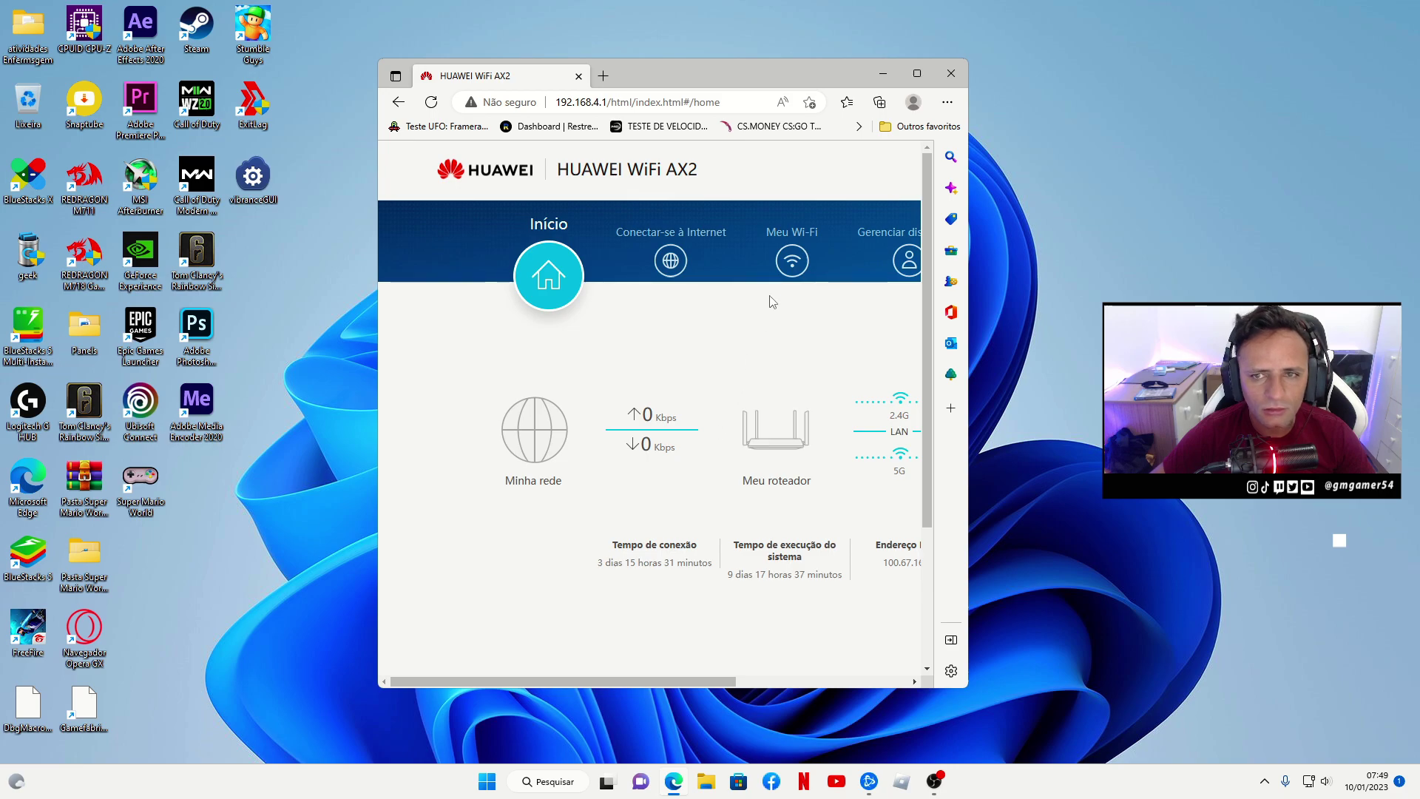
# - Maximize Edge and open the Mais funções extended settings area
pyautogui.click(918, 75)
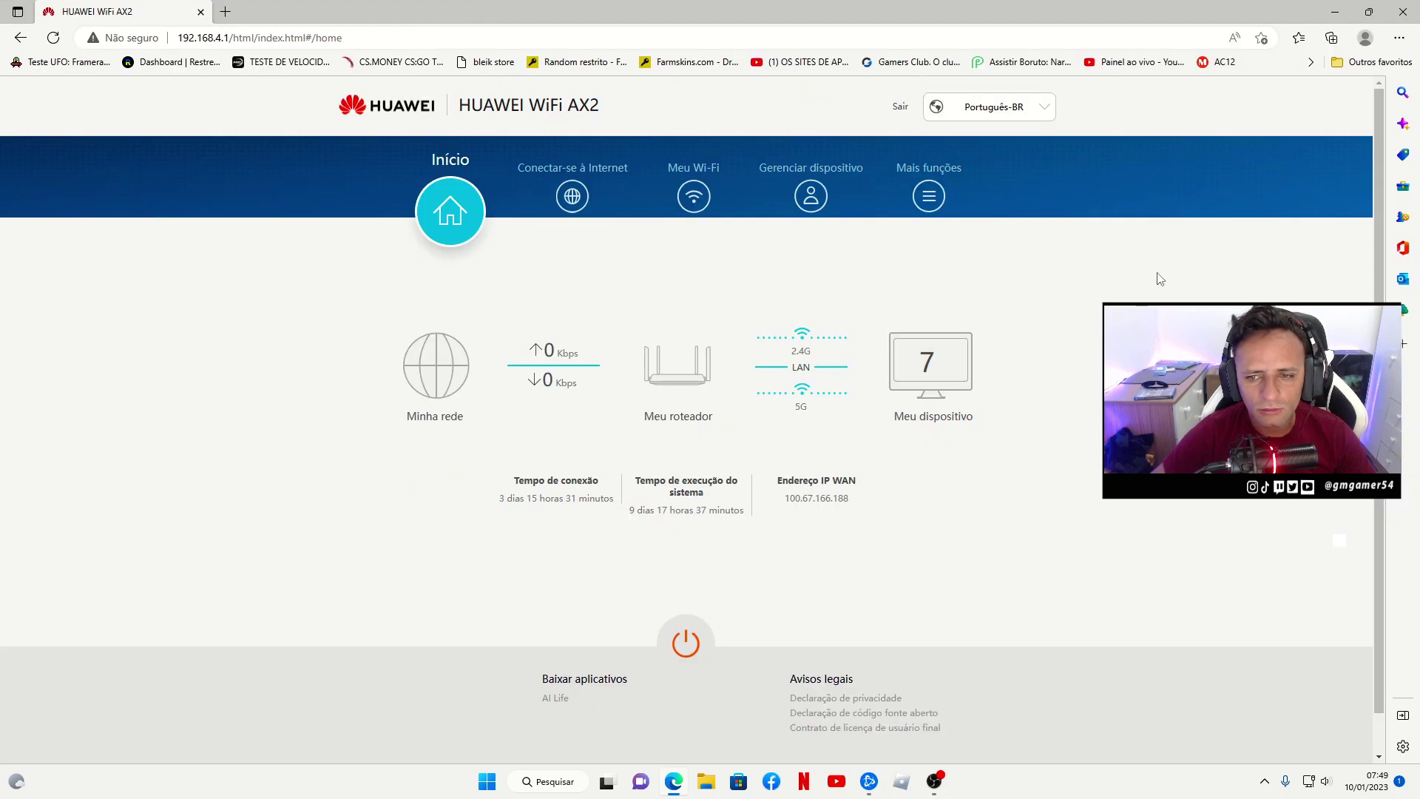
pyautogui.click(932, 201)
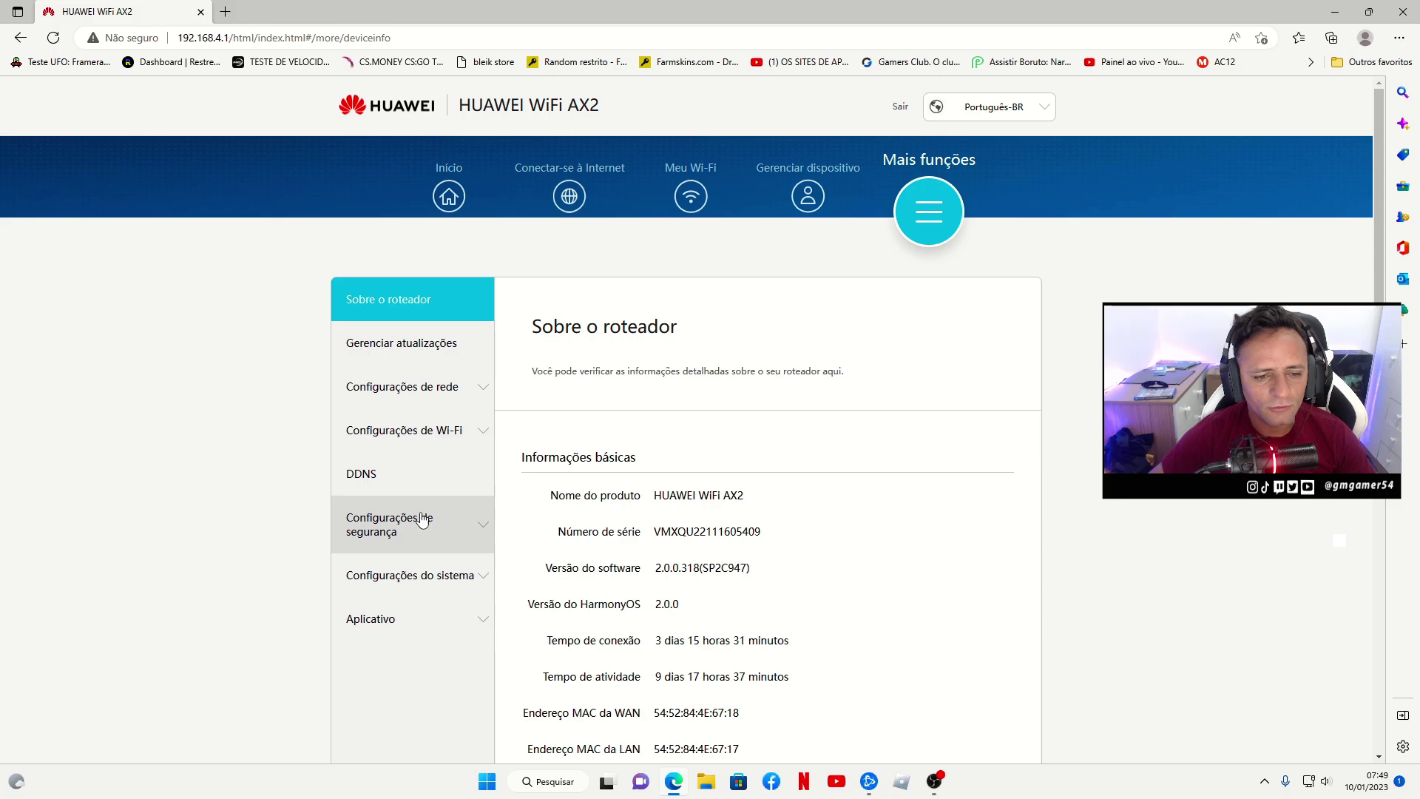
# - Browse the sidebar sections and open Serviços NAT under Configurações de segurança
pyautogui.click(450, 383)
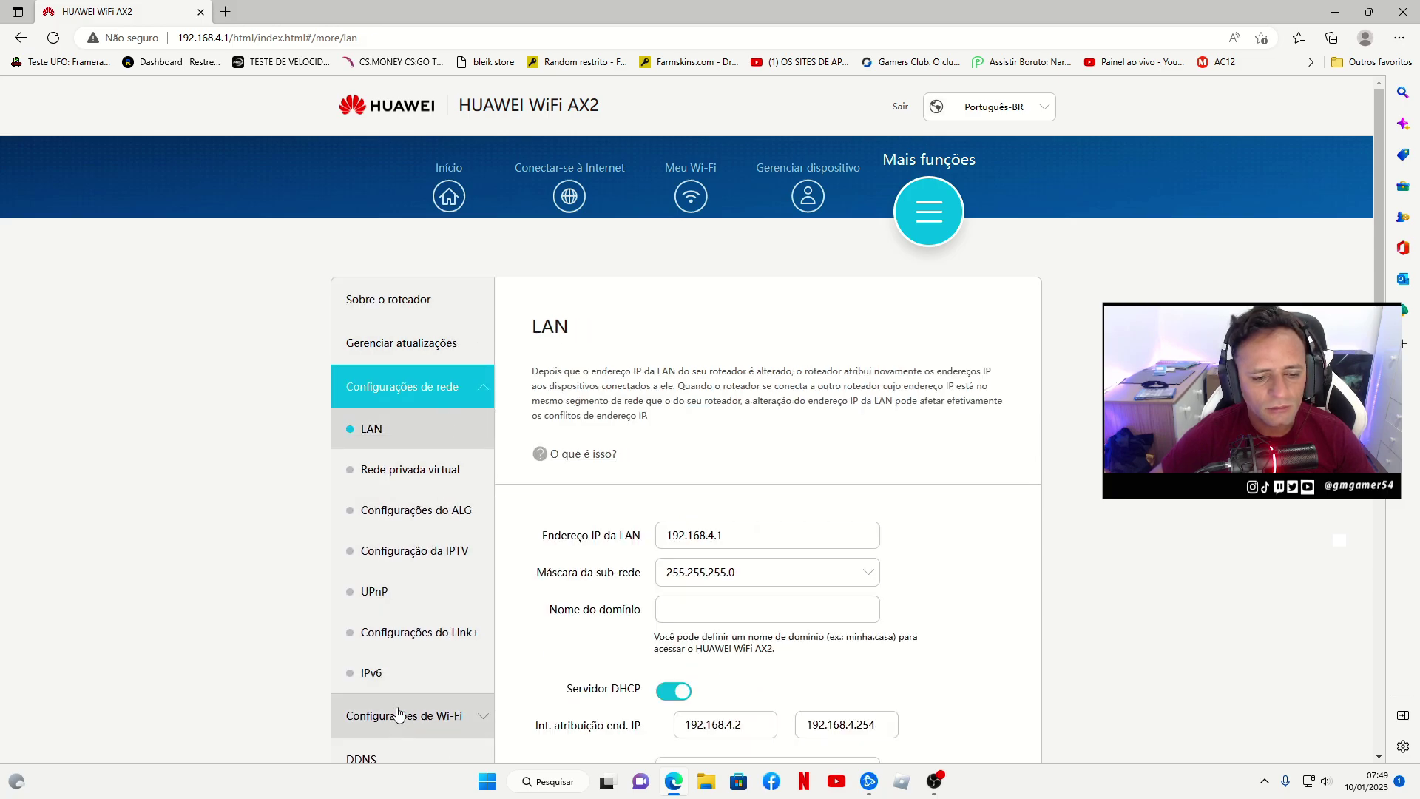
pyautogui.click(429, 304)
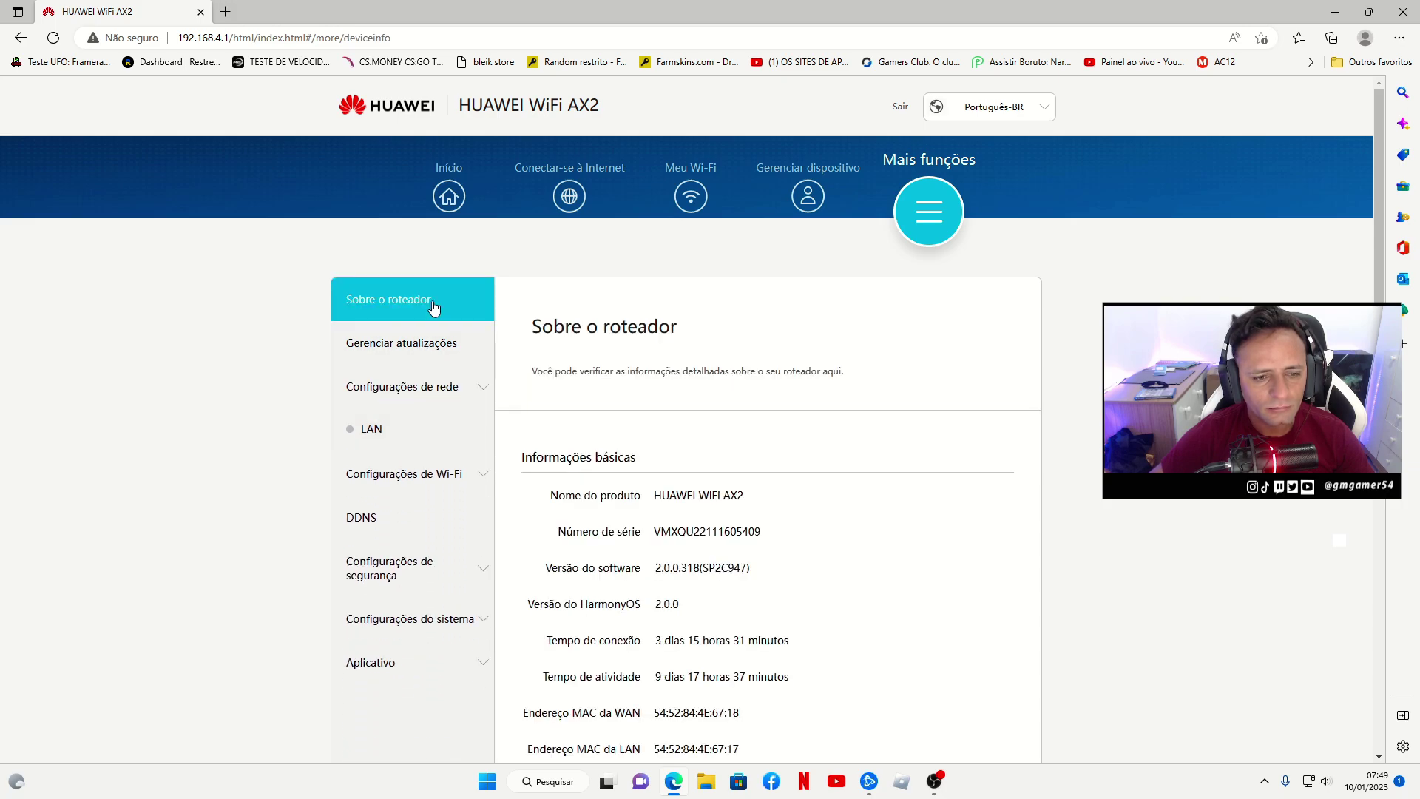
pyautogui.click(449, 397)
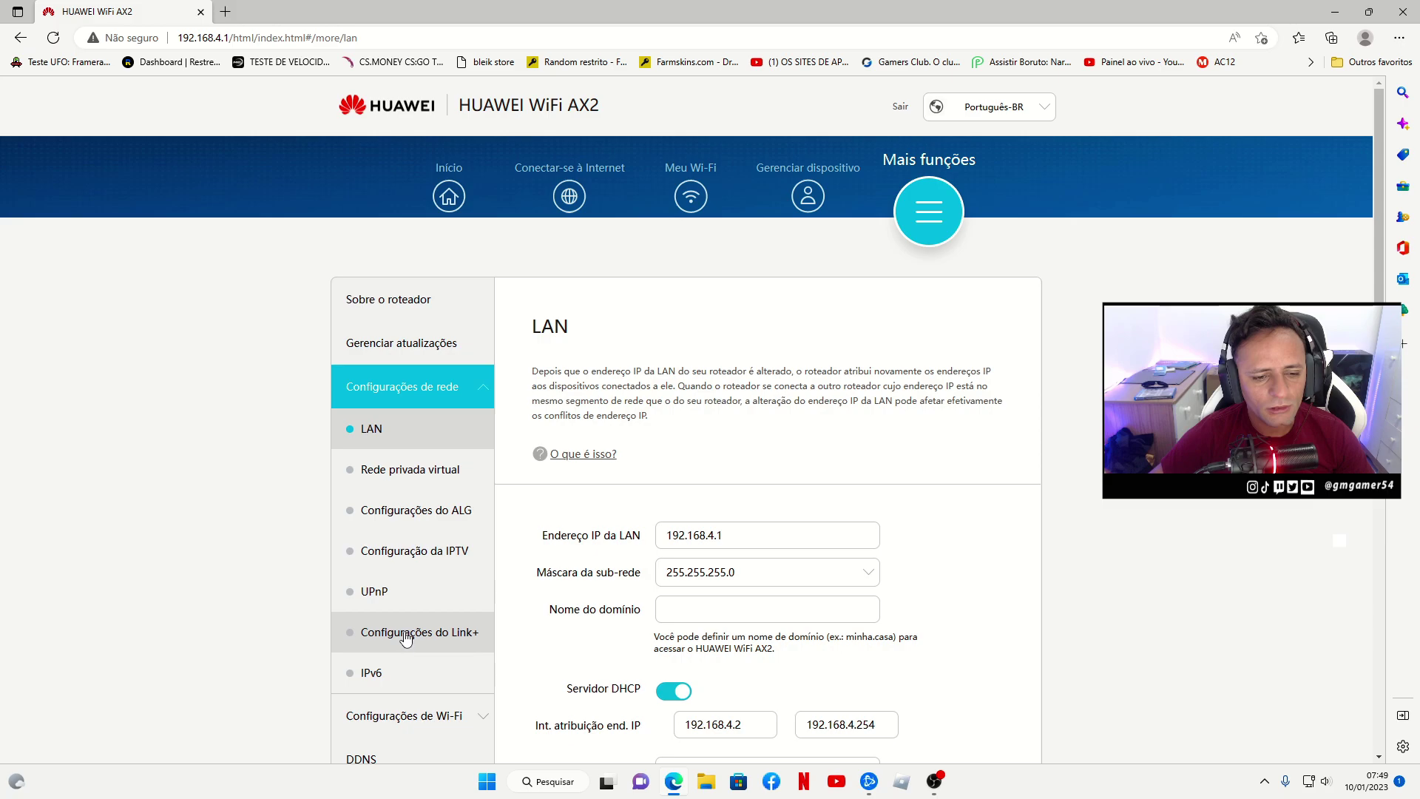
pyautogui.click(476, 353)
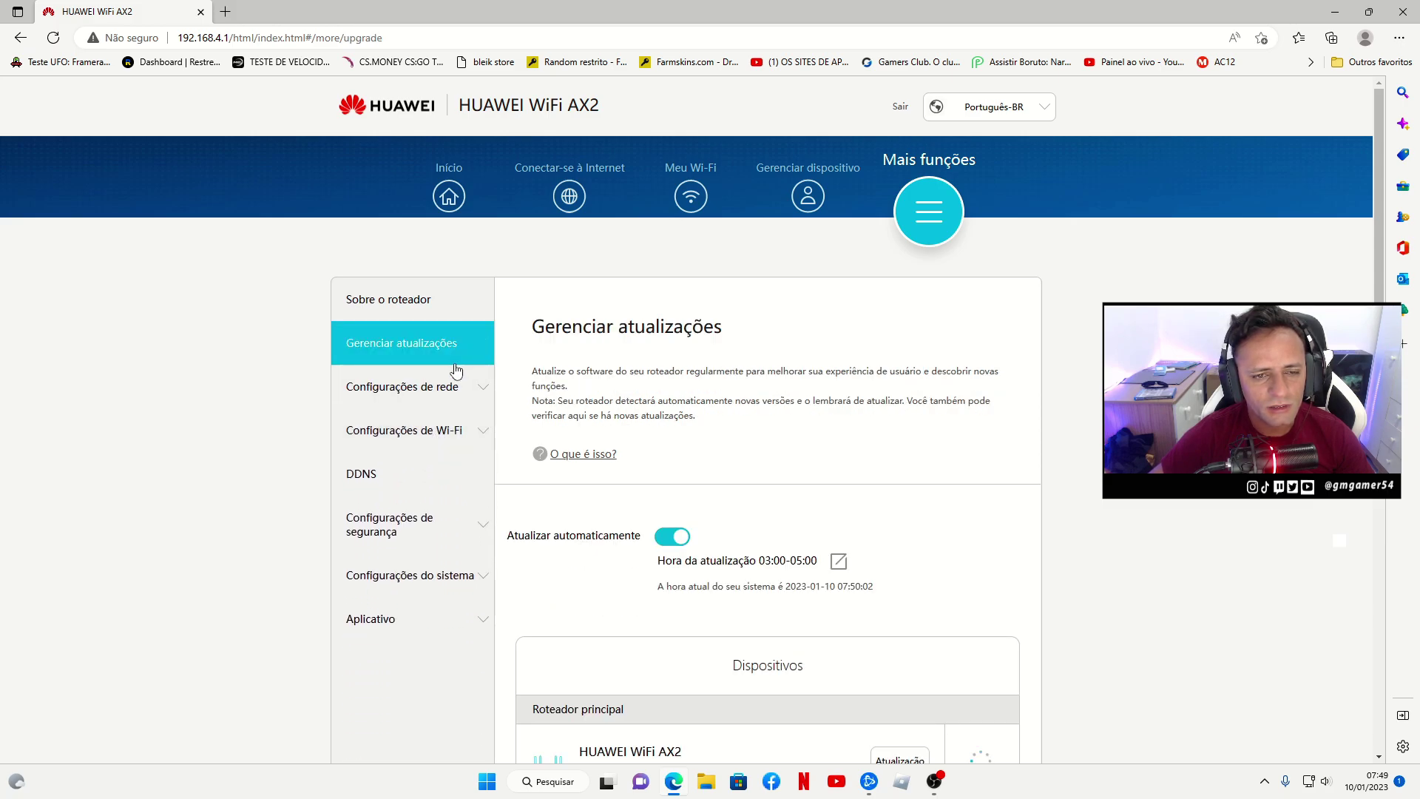
pyautogui.scroll(-2, 451, 392)
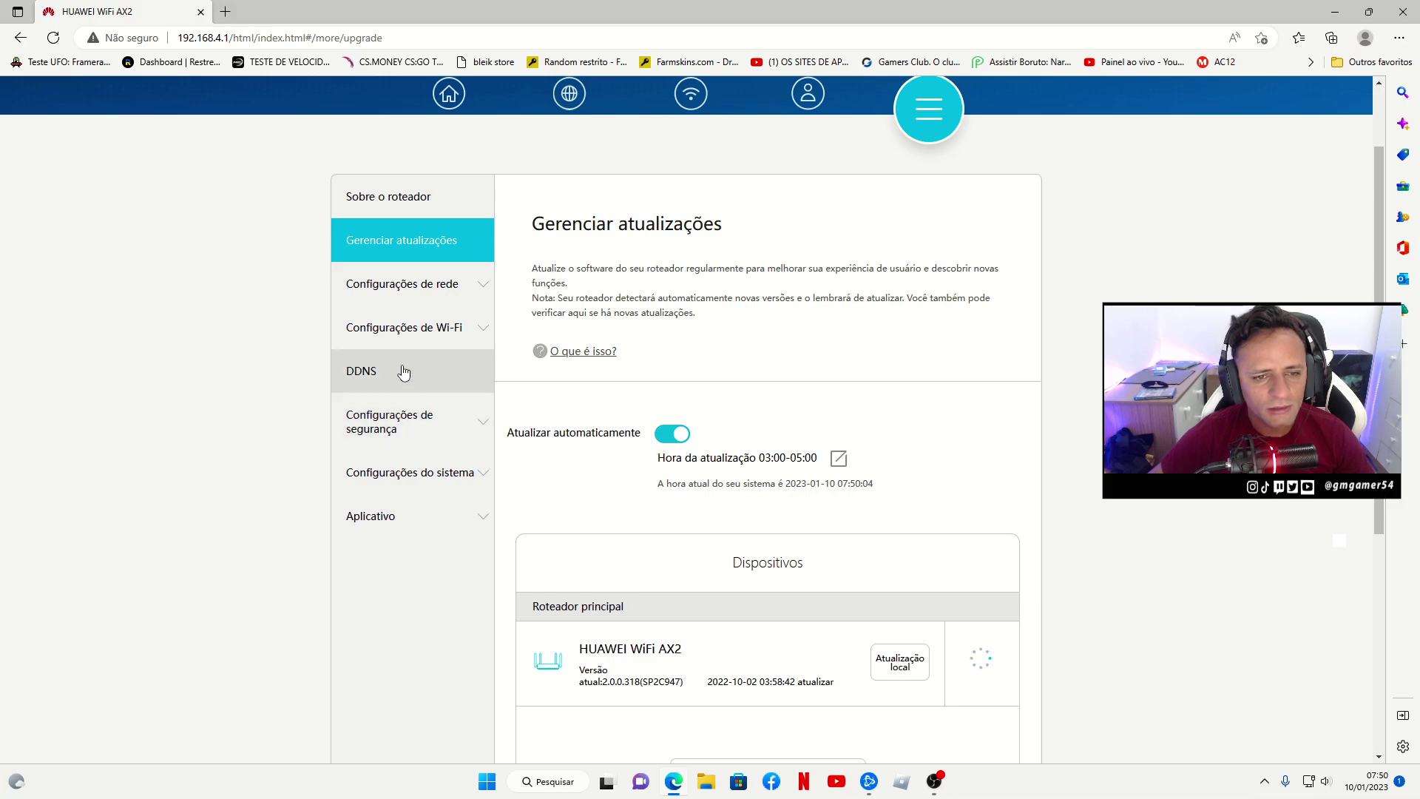
pyautogui.click(401, 369)
pyautogui.click(430, 423)
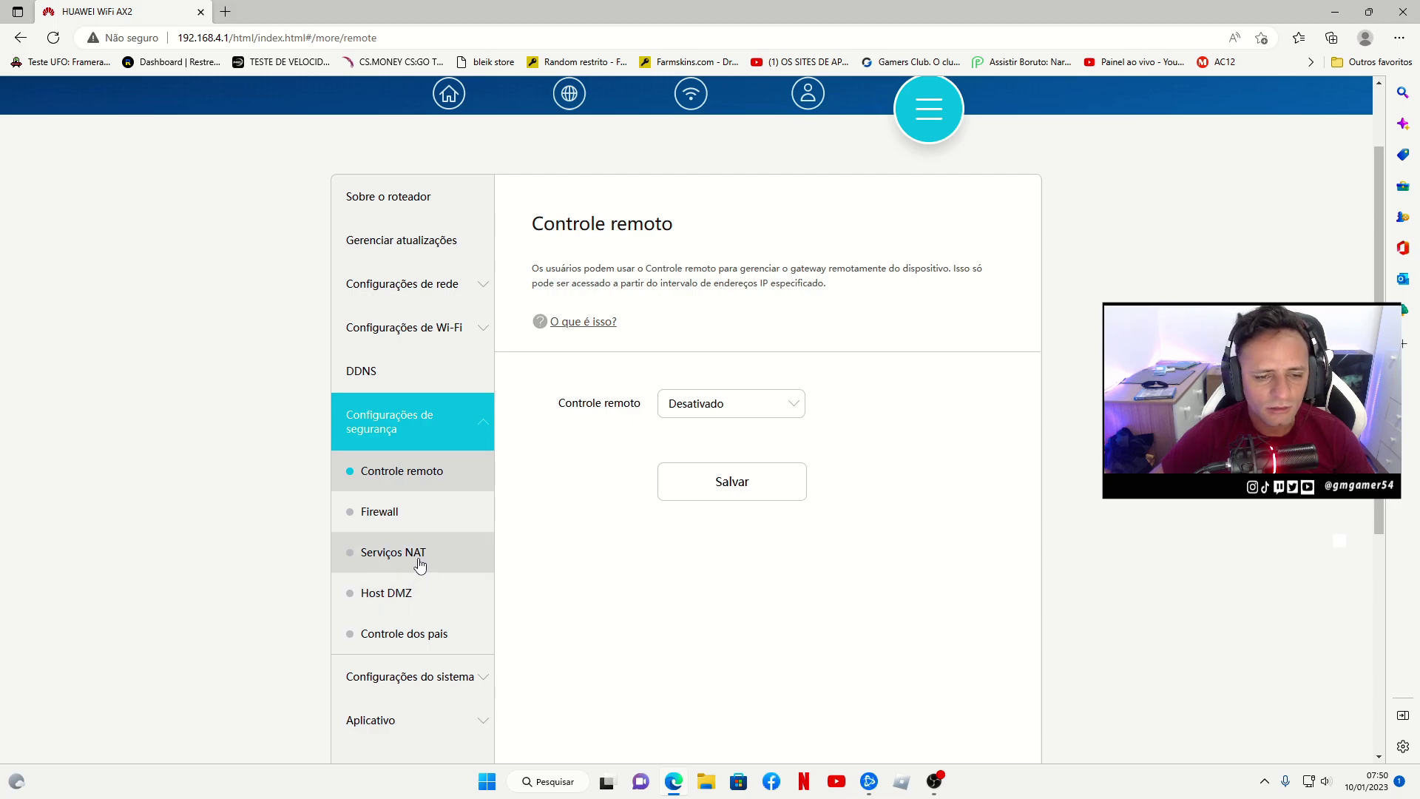
pyautogui.moveTo(420, 564); pyautogui.dragTo(426, 563)
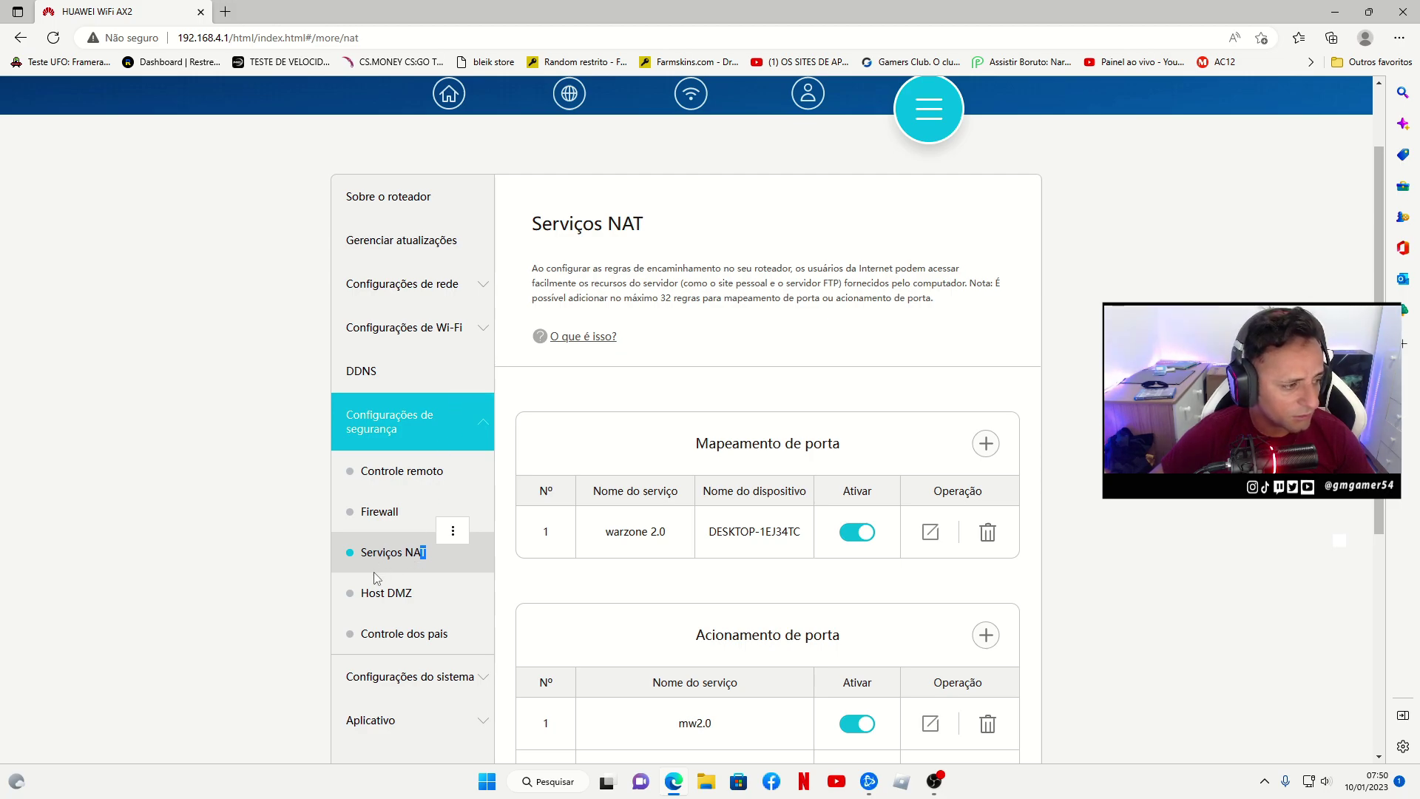
pyautogui.scroll(-1, 488, 592)
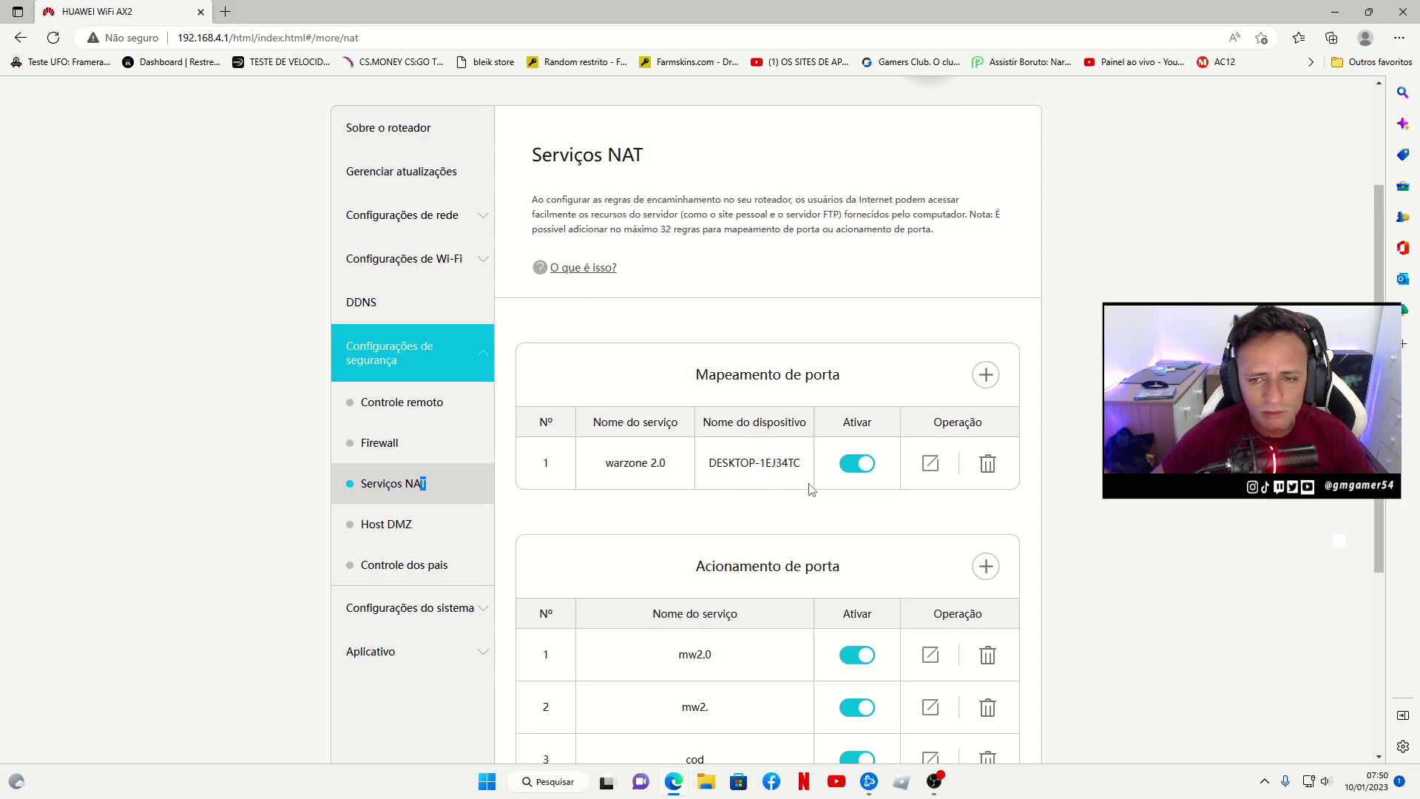
pyautogui.scroll(-1, 735, 460)
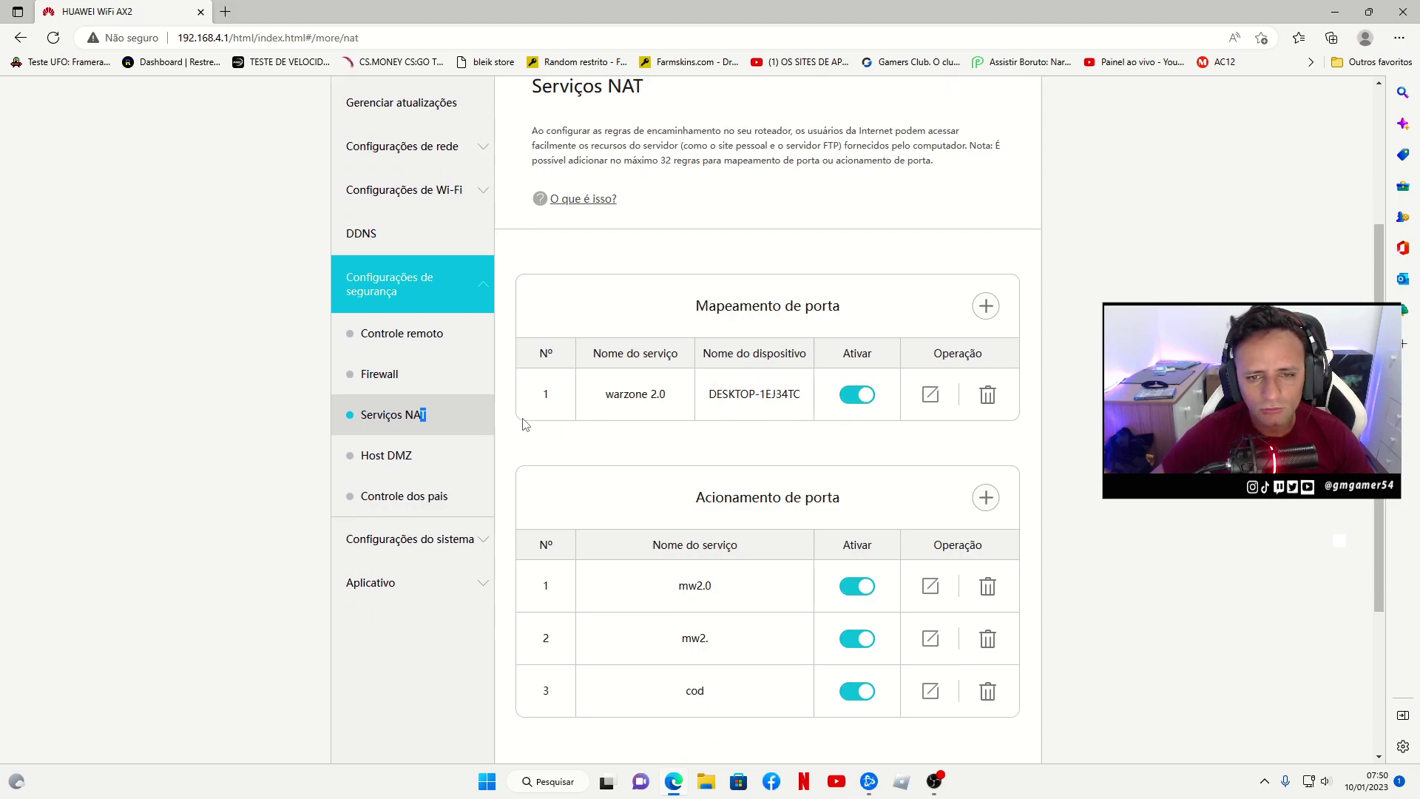
pyautogui.scroll(-1, 637, 384)
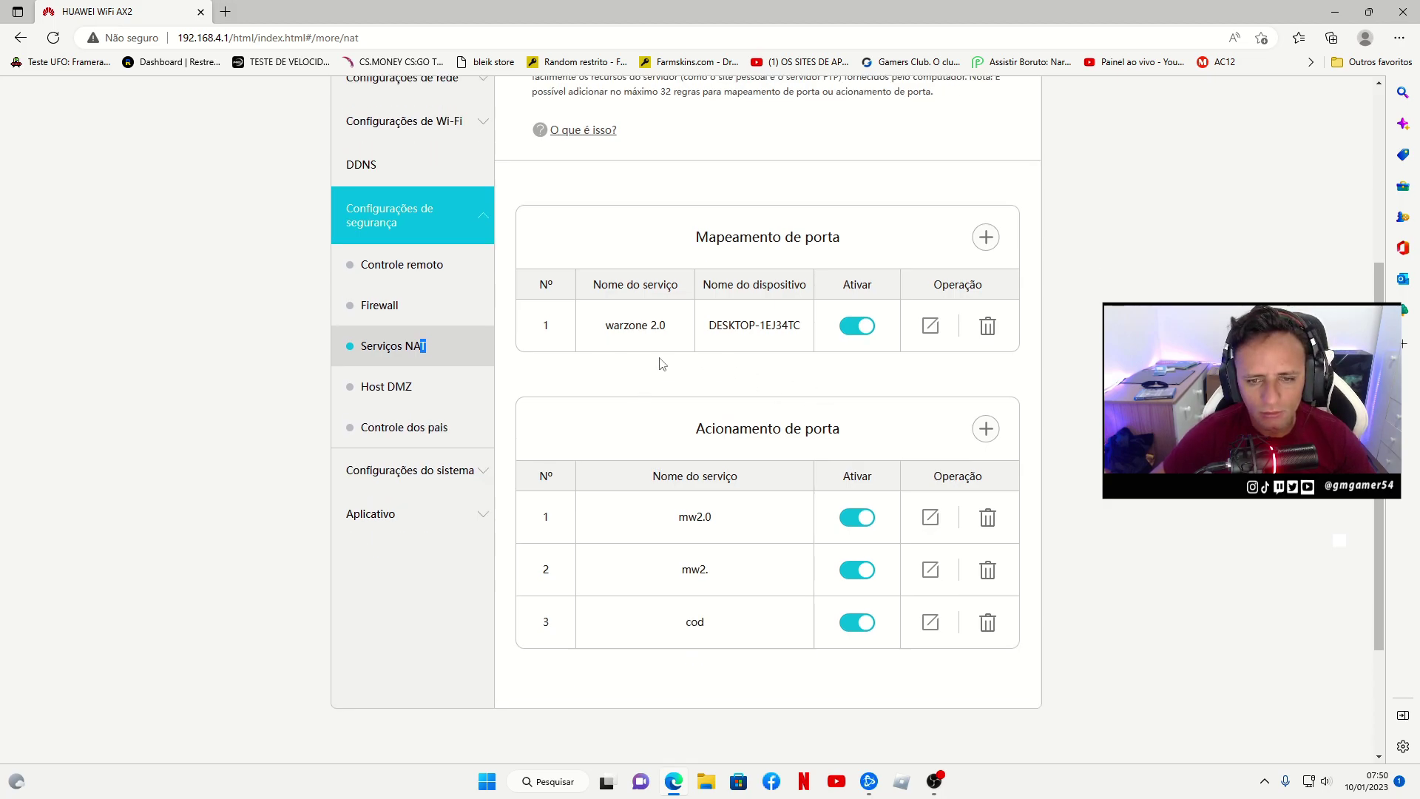
pyautogui.scroll(1, 669, 368)
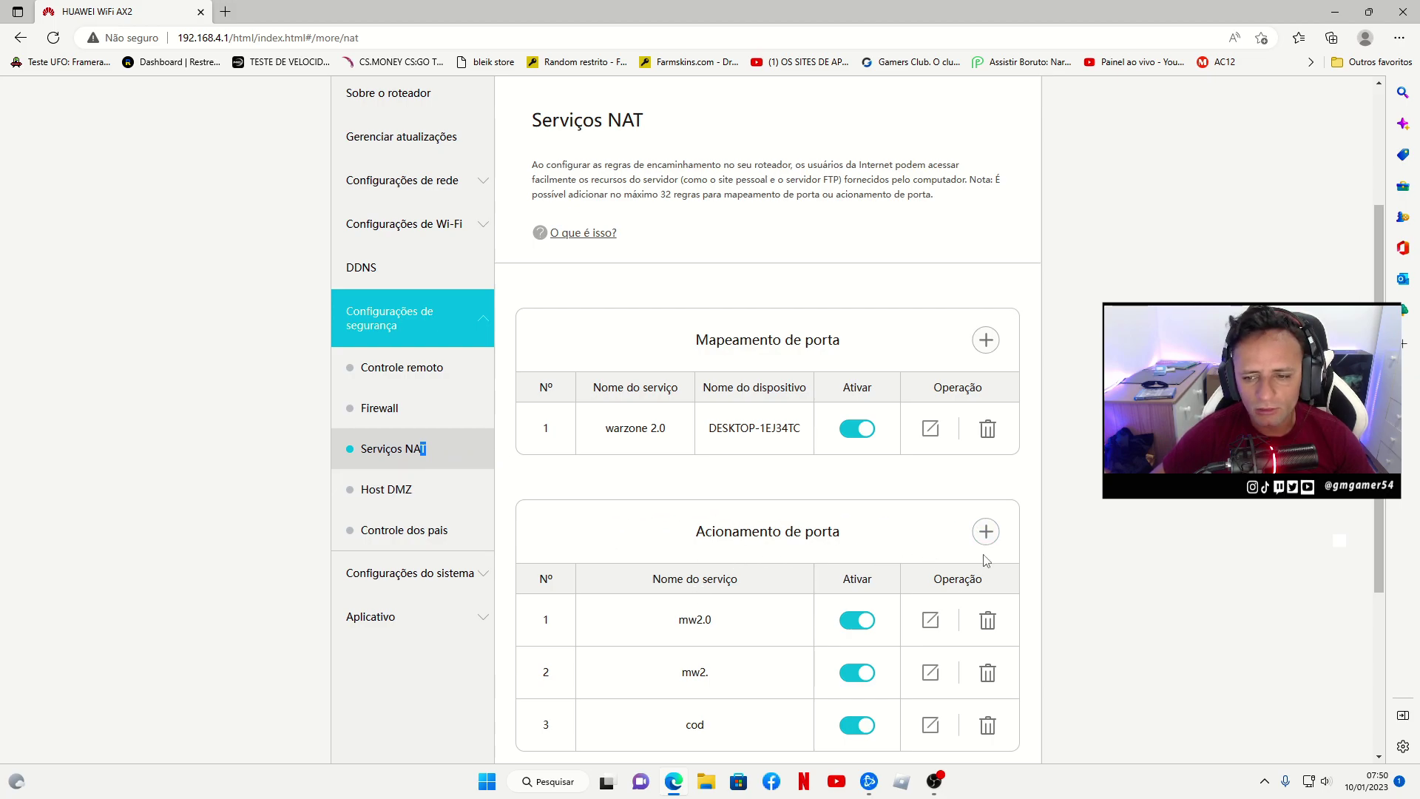
# - Add a new Acionamento de porta rule with service name 'cod wazone2.0'
pyautogui.click(987, 531)
pyautogui.click(733, 349)
pyautogui.write('c')
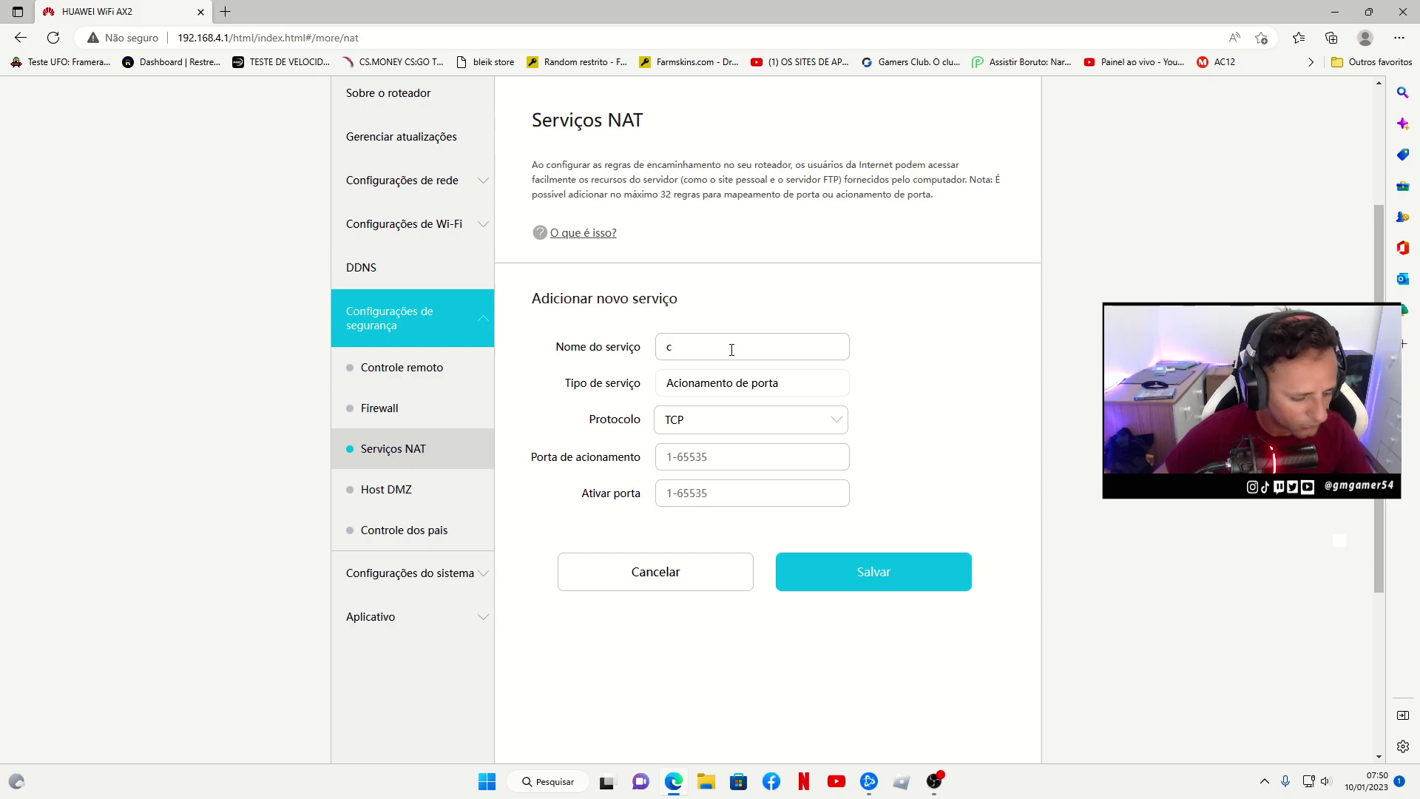
pyautogui.write('cod')
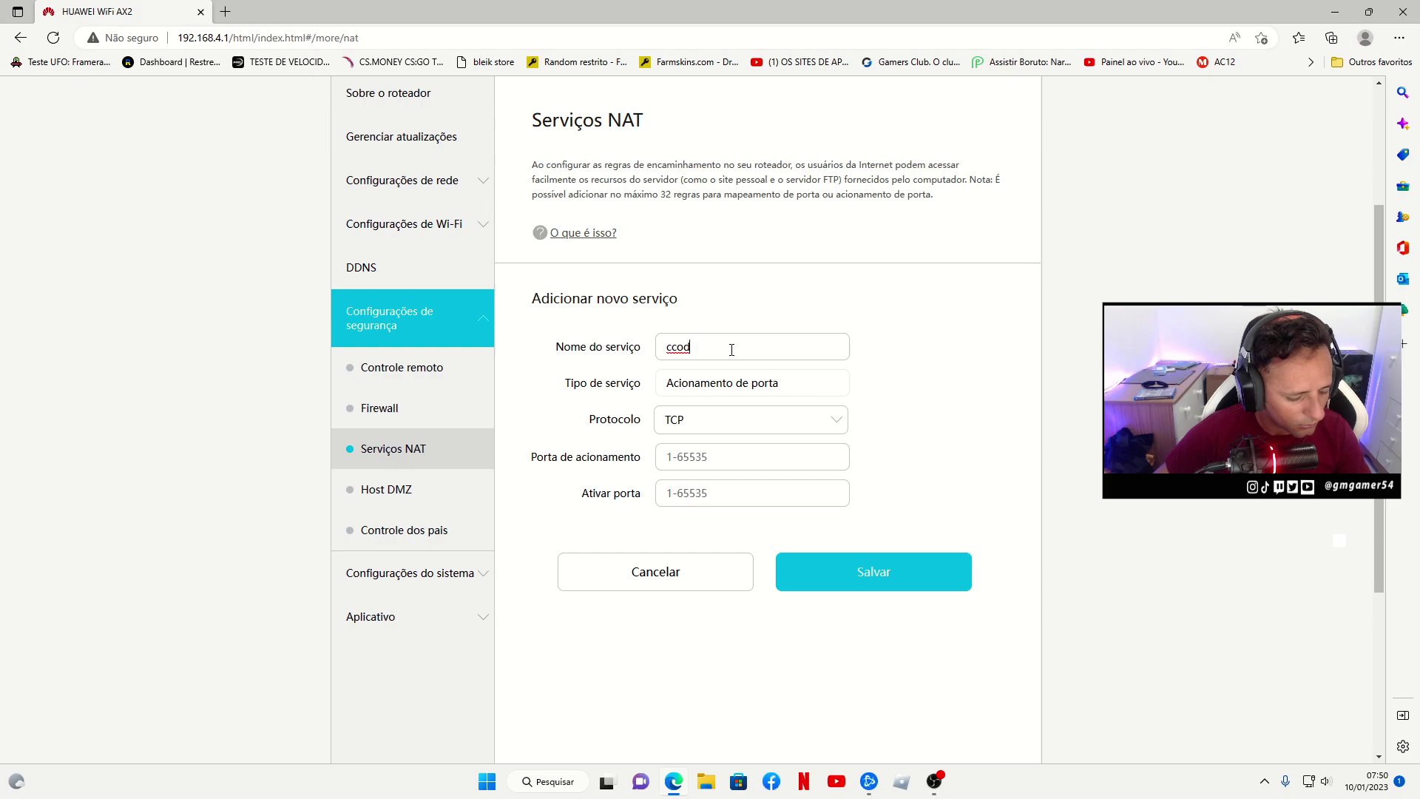
pyautogui.write(' wa')
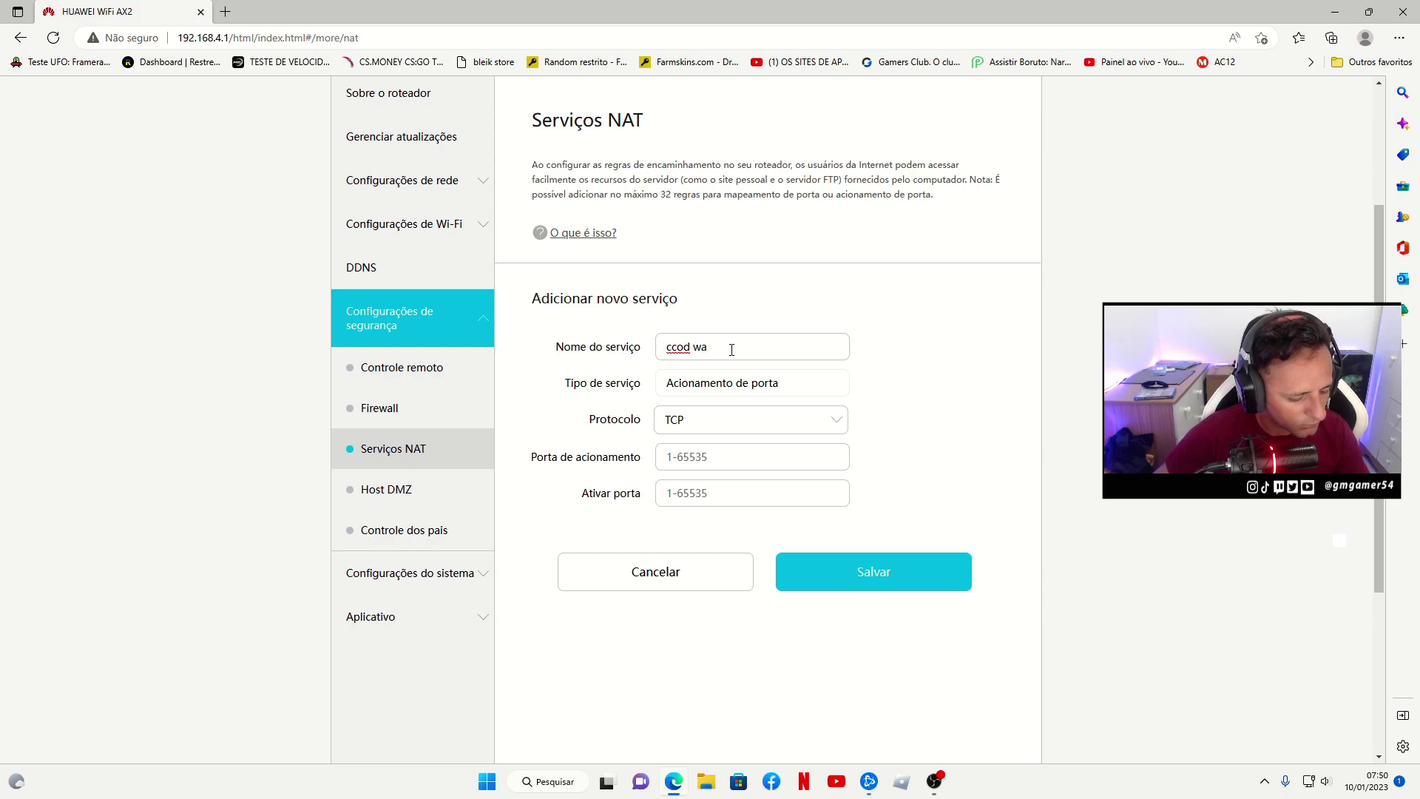
pyautogui.write('zone')
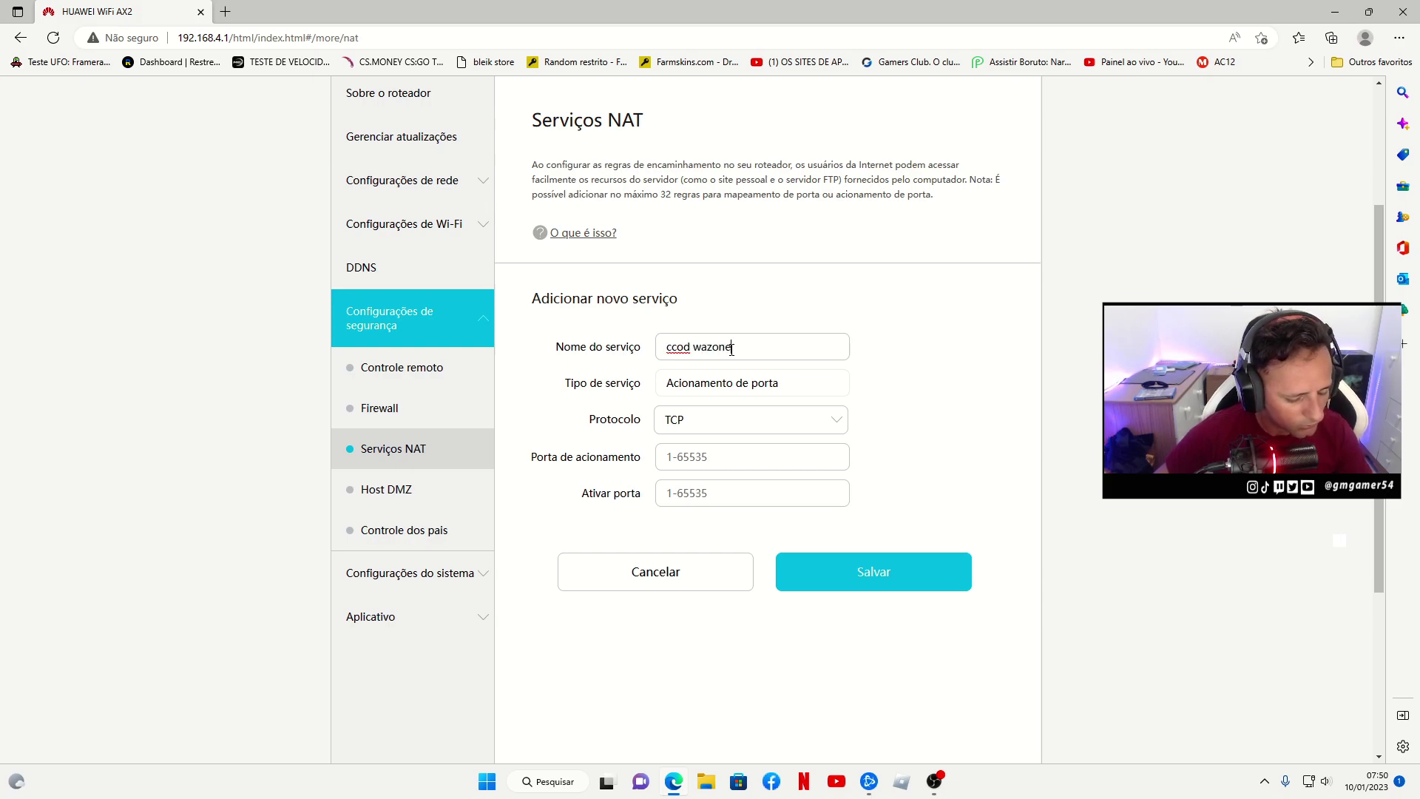
pyautogui.write('2')
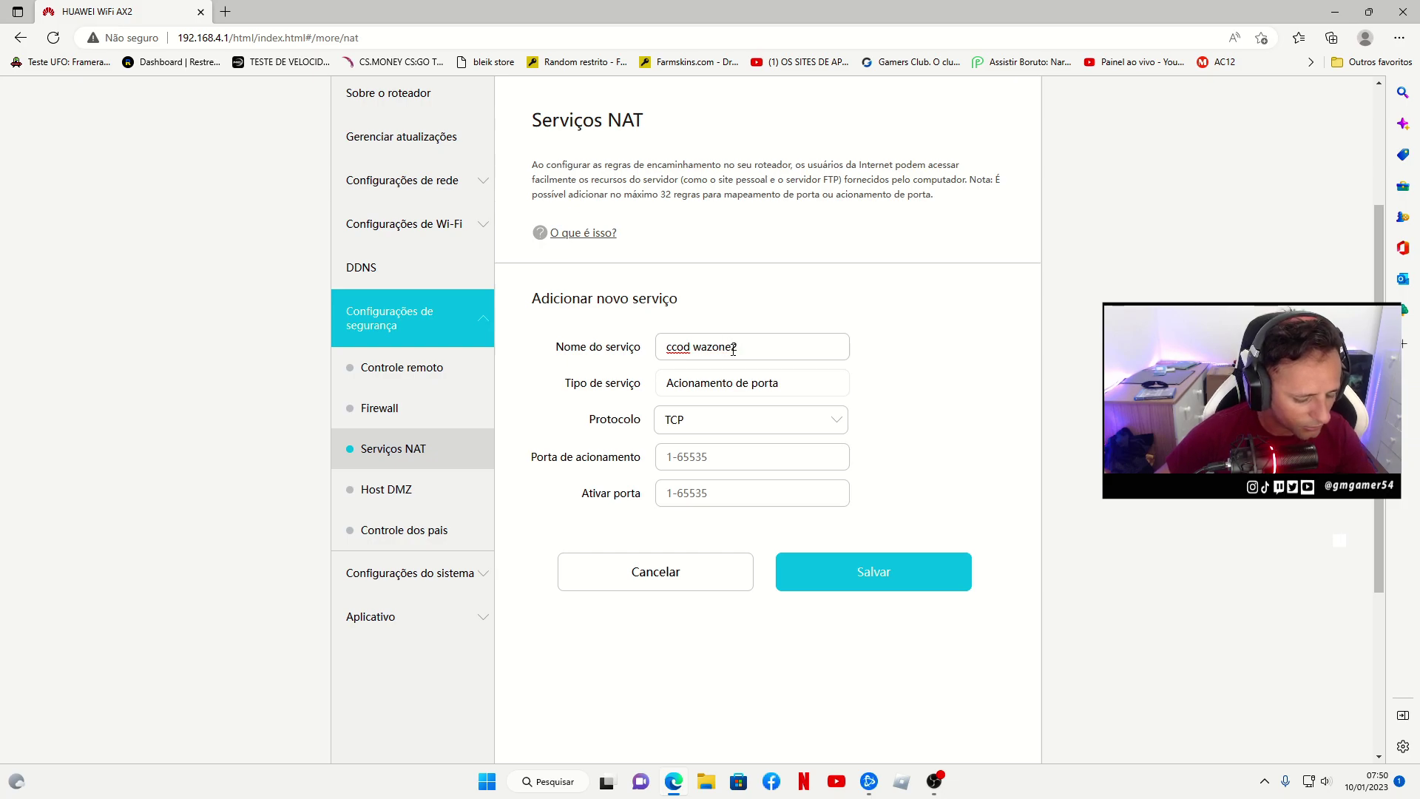
pyautogui.write('.0')
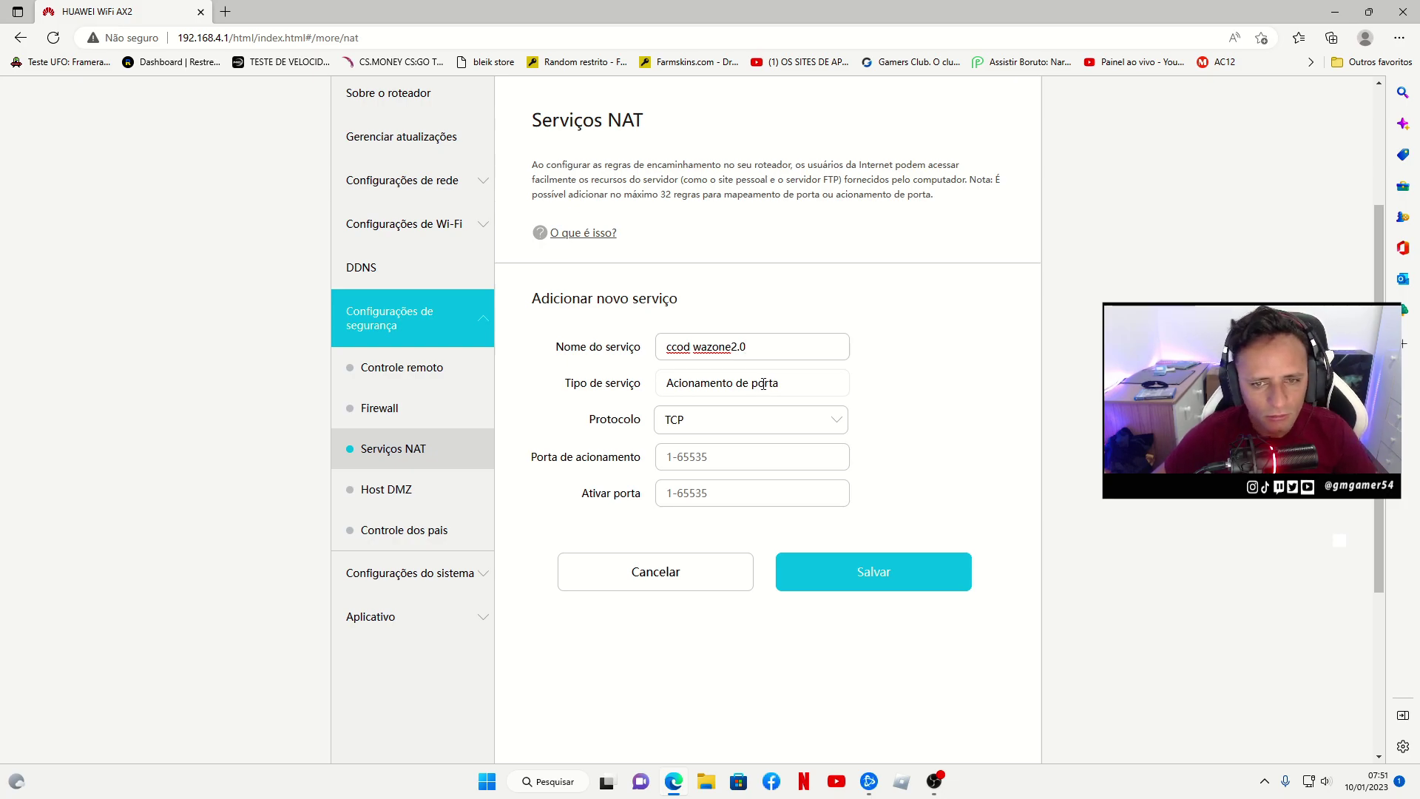
pyautogui.click(673, 352)
pyautogui.press('BackSpace')
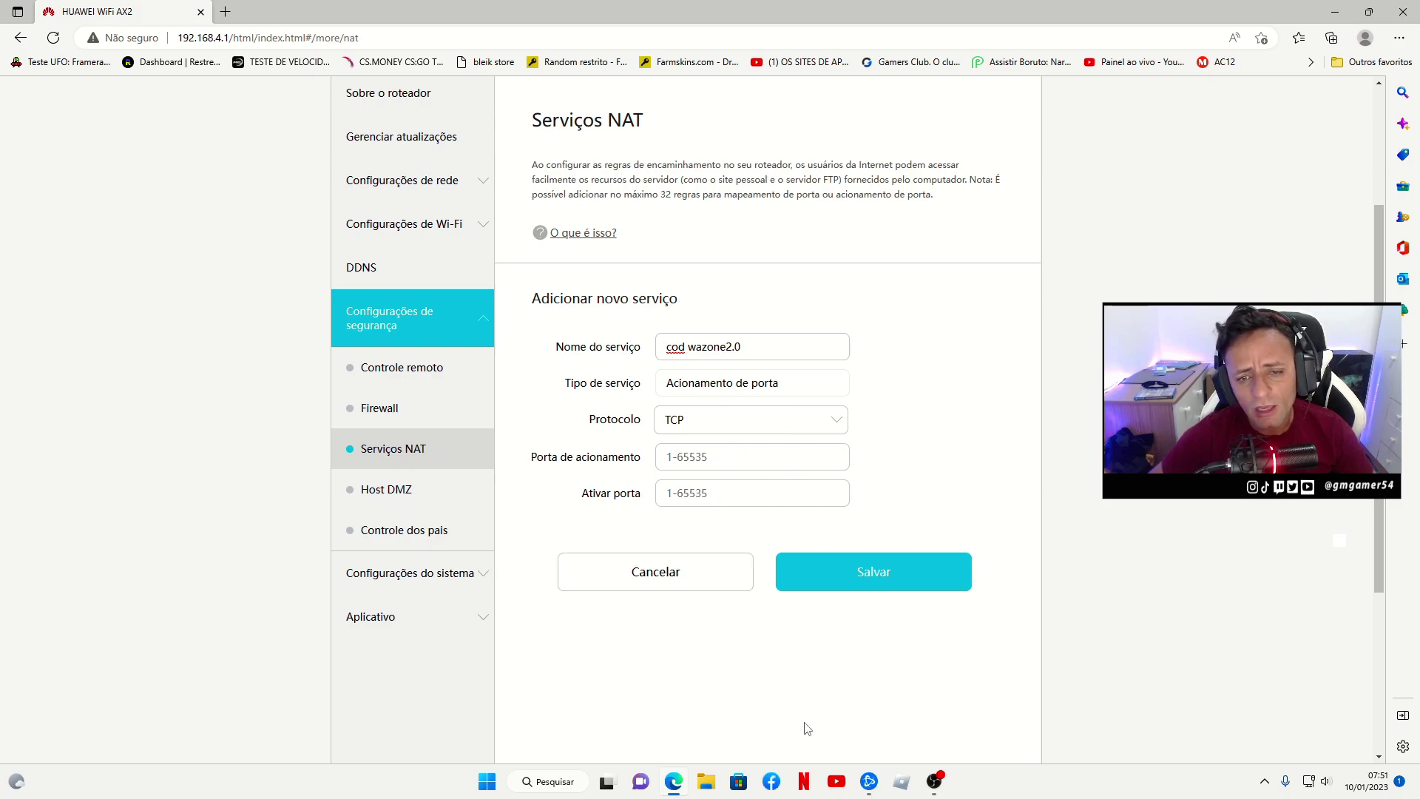
# - Set the rule's Protocolo to UDP, then minimize Edge to show the desktop
pyautogui.click(842, 425)
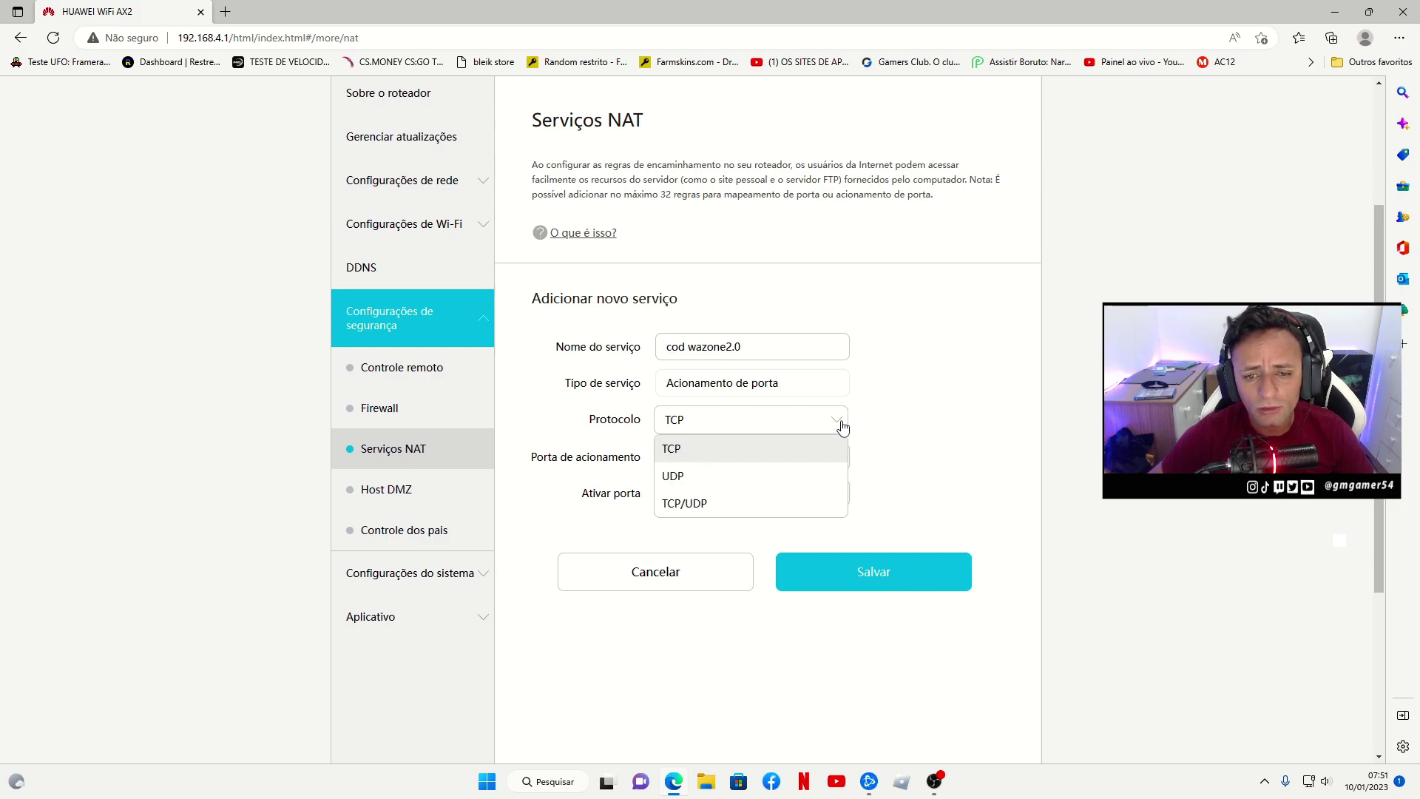
pyautogui.click(719, 489)
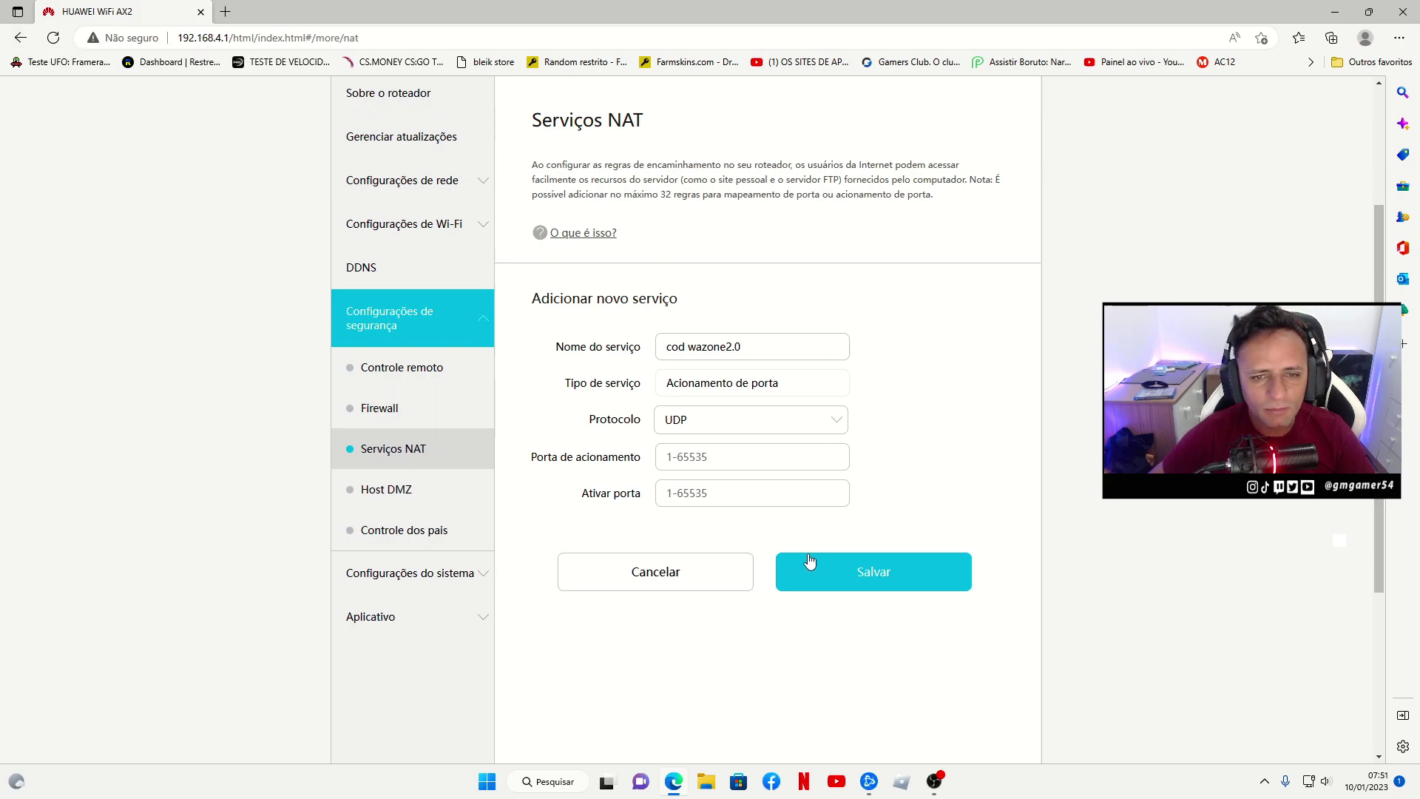
pyautogui.click(1334, 12)
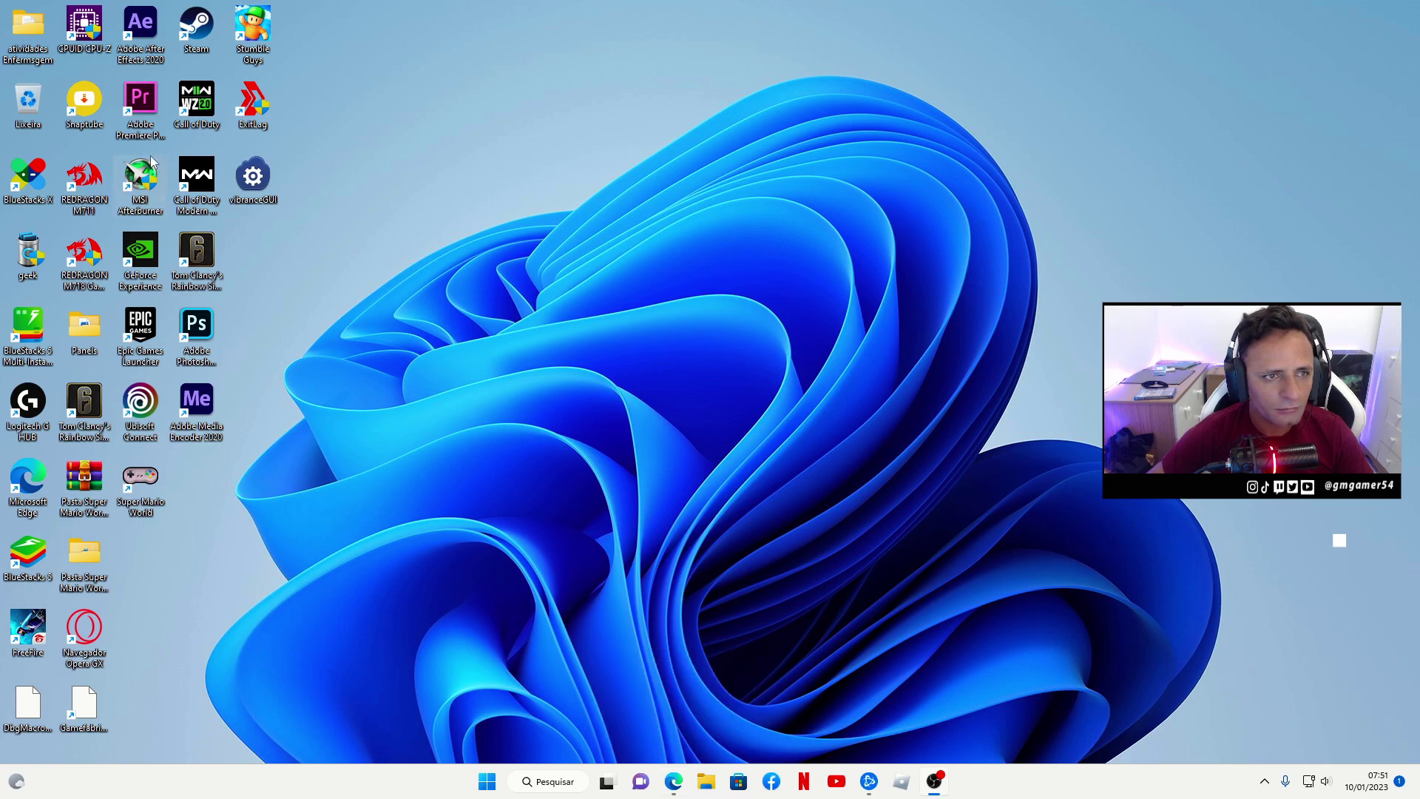
# - Open a new Edge window and search Bing for 'activision portas'
pyautogui.doubleClick(44, 479)
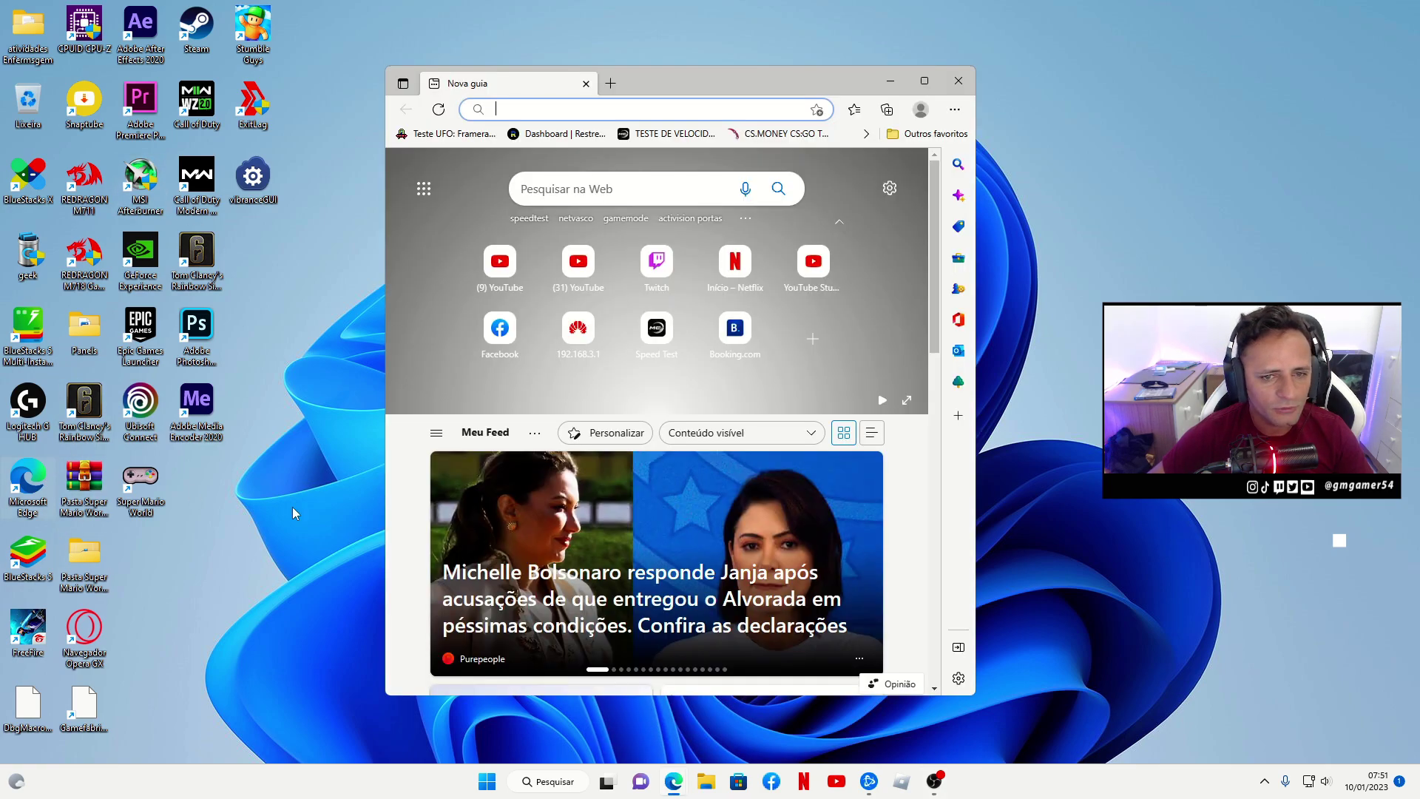
pyautogui.write('acti')
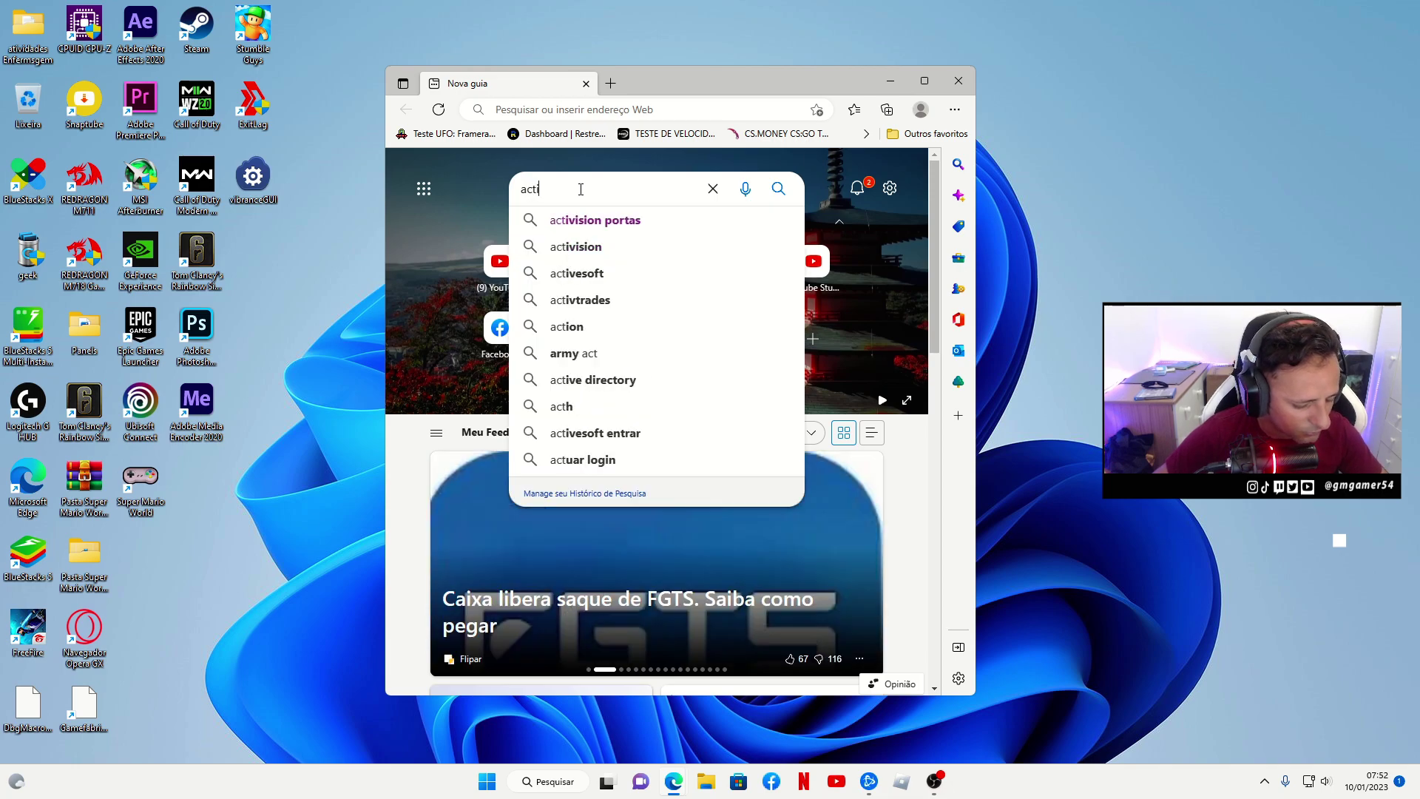
pyautogui.write('vis')
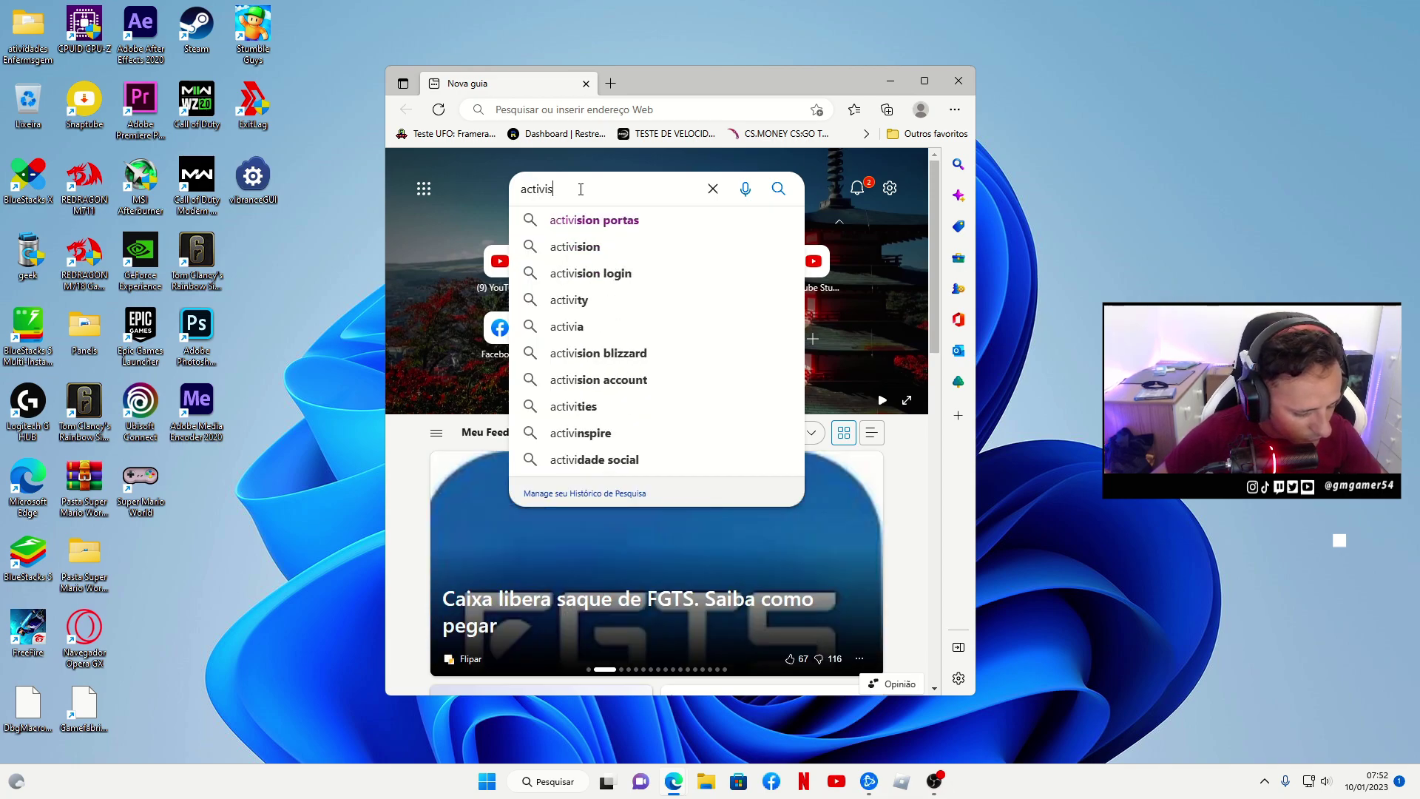
pyautogui.write('ion')
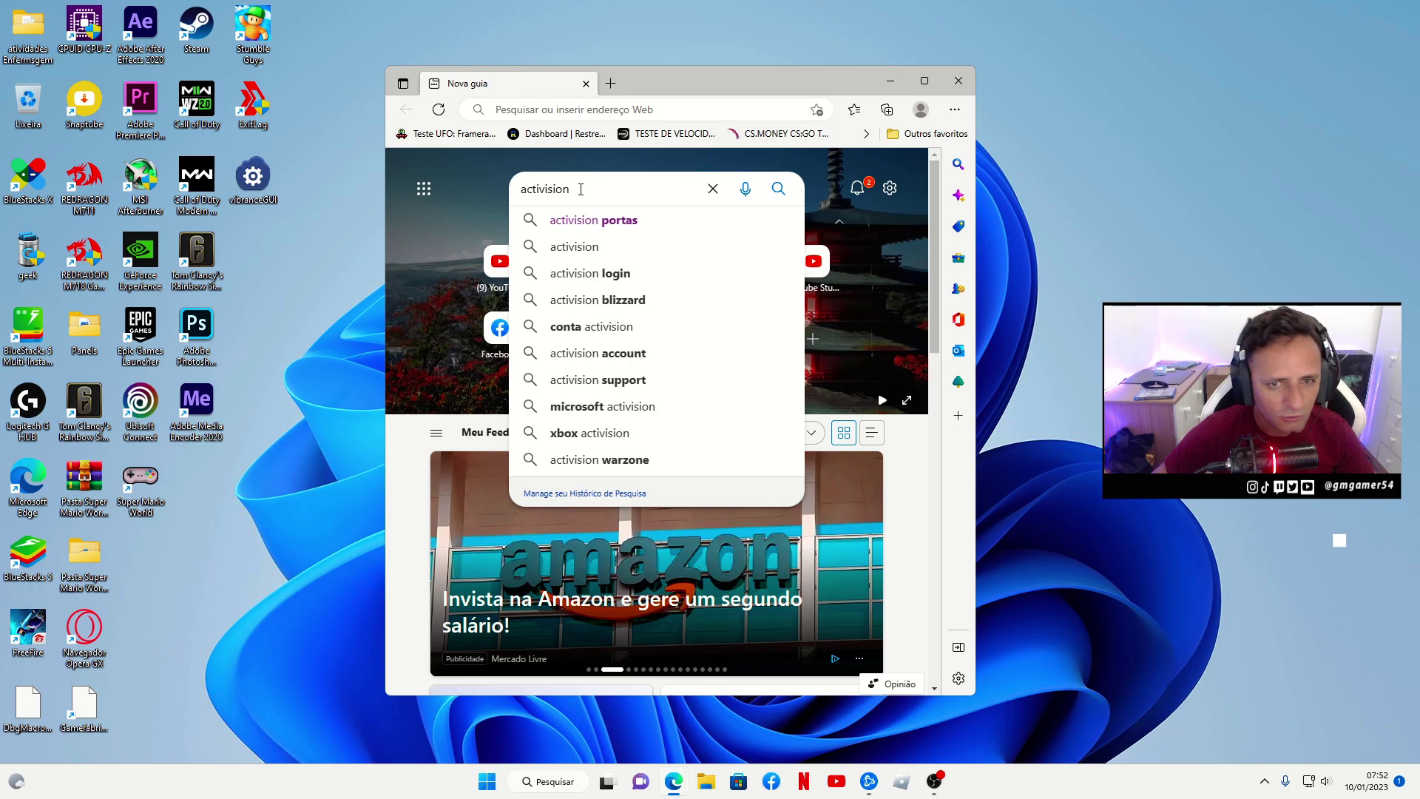
pyautogui.click(597, 224)
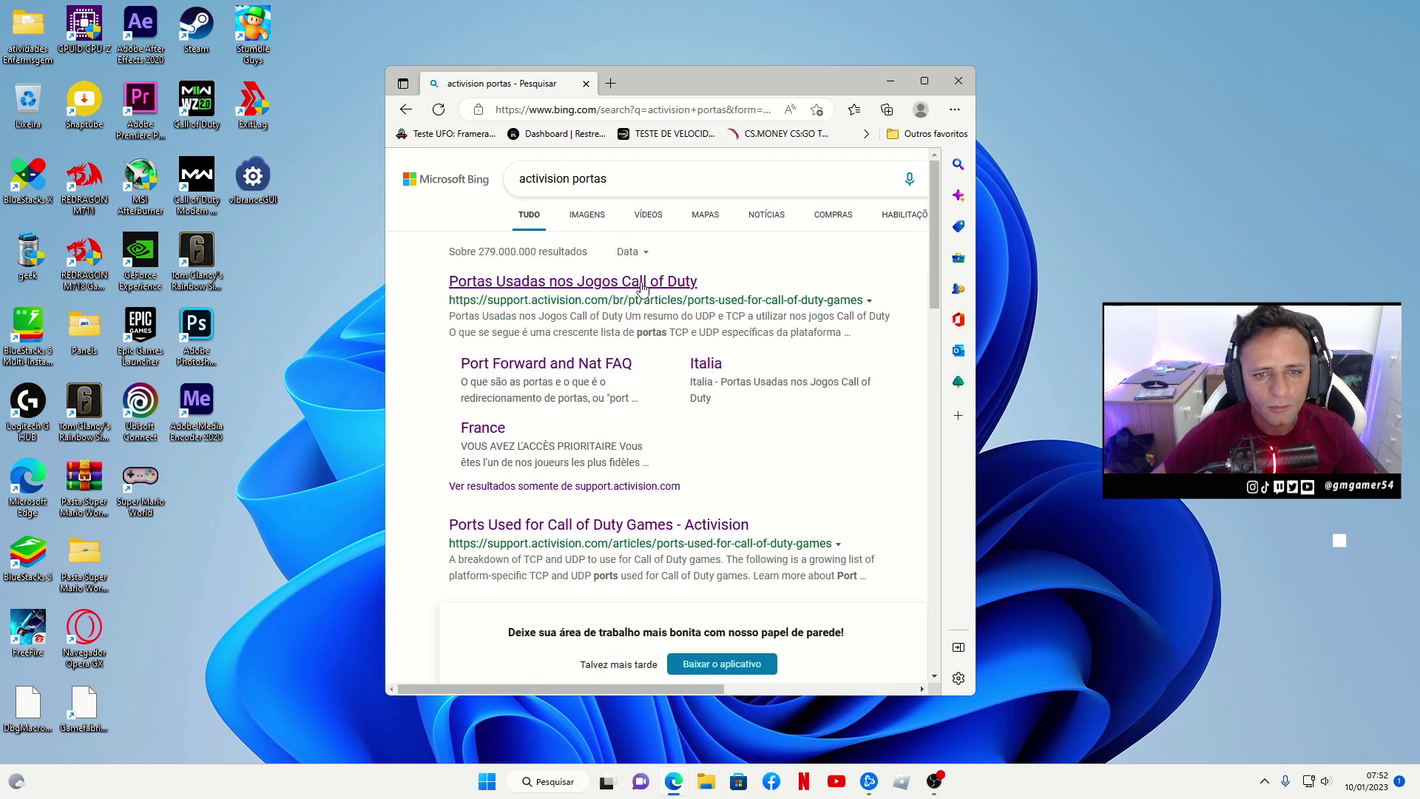
# - Open the 'Portas Usadas nos Jogos Call of Duty' article and view the Warzone 2.0 port table
pyautogui.click(641, 282)
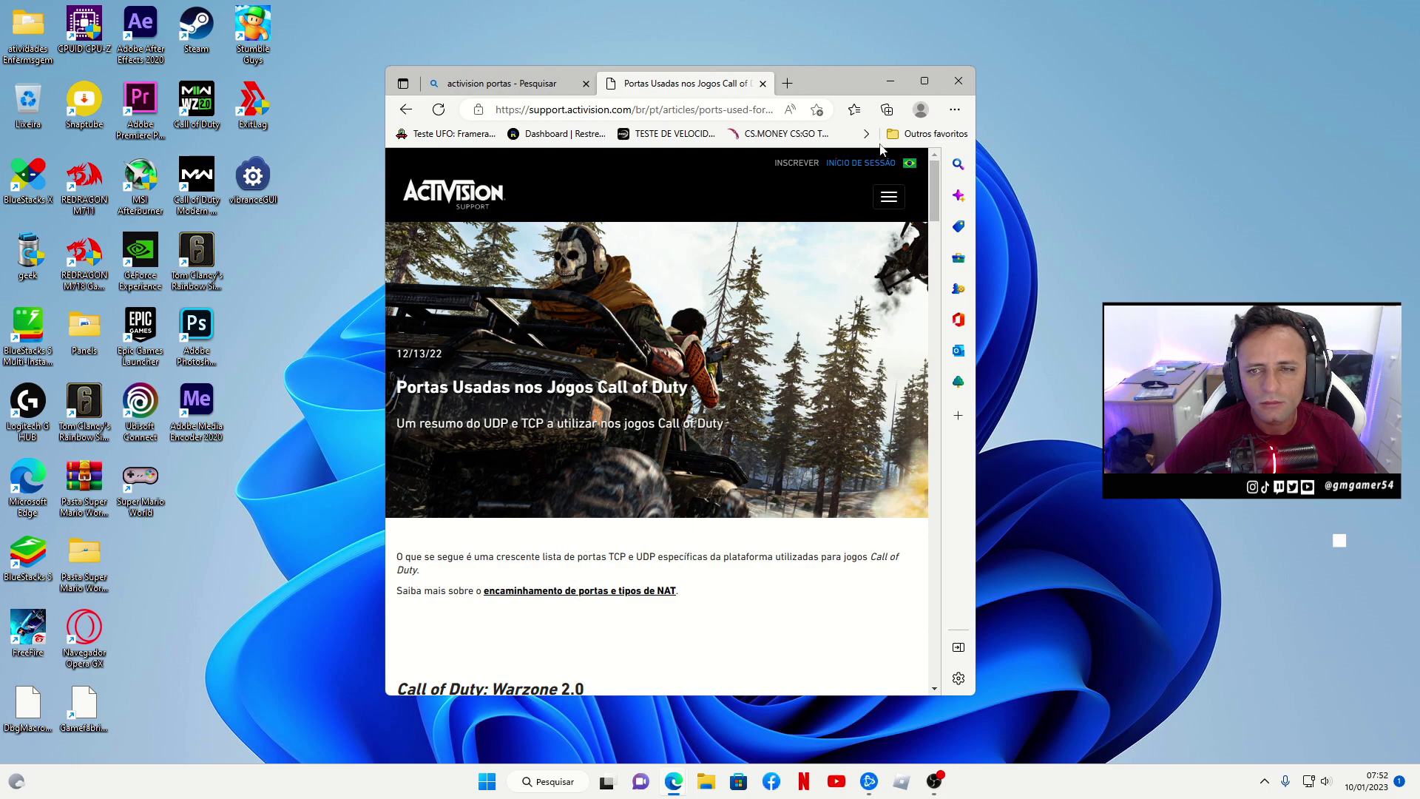
pyautogui.click(924, 81)
pyautogui.scroll(-4, 636, 418)
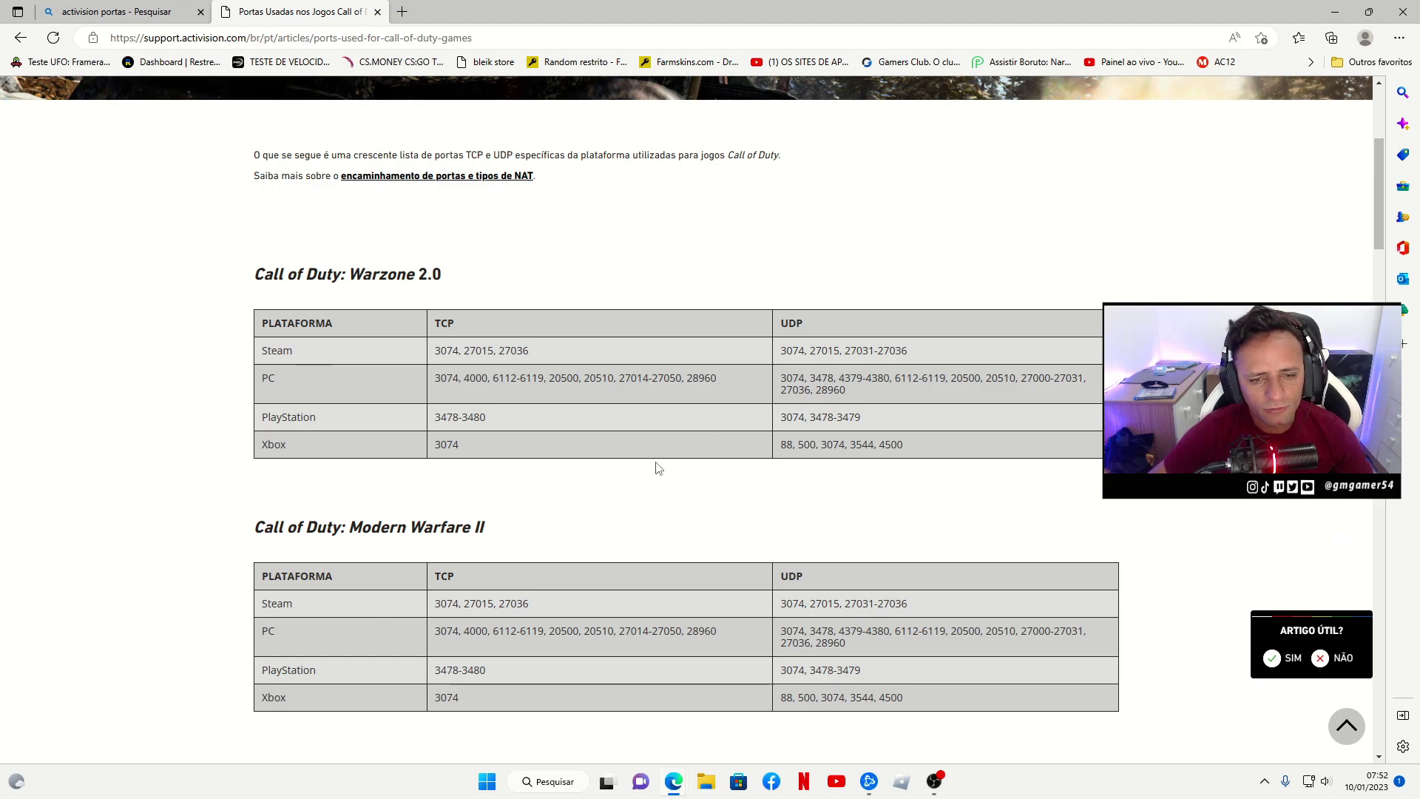
pyautogui.click(1370, 12)
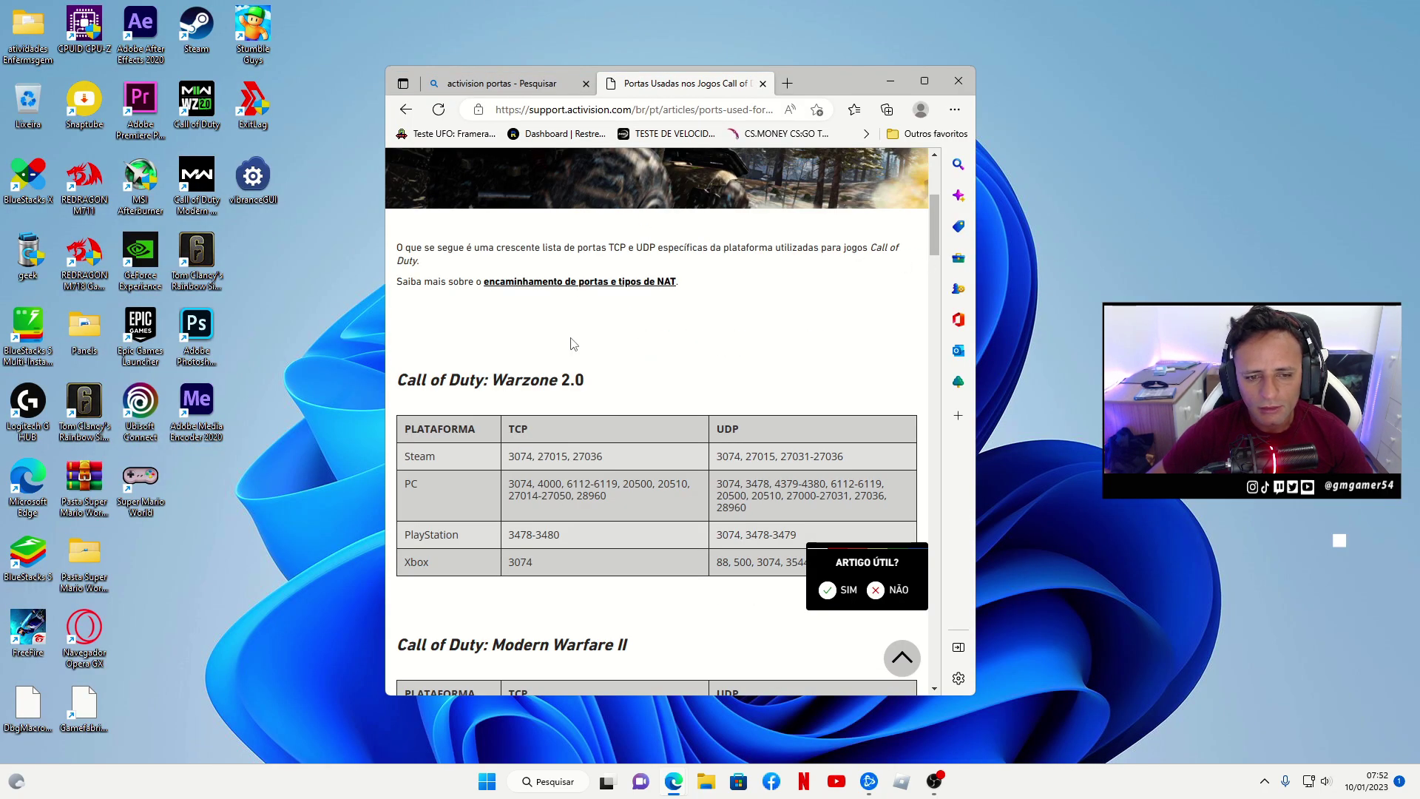
pyautogui.moveTo(818, 84); pyautogui.dragTo(589, 70)
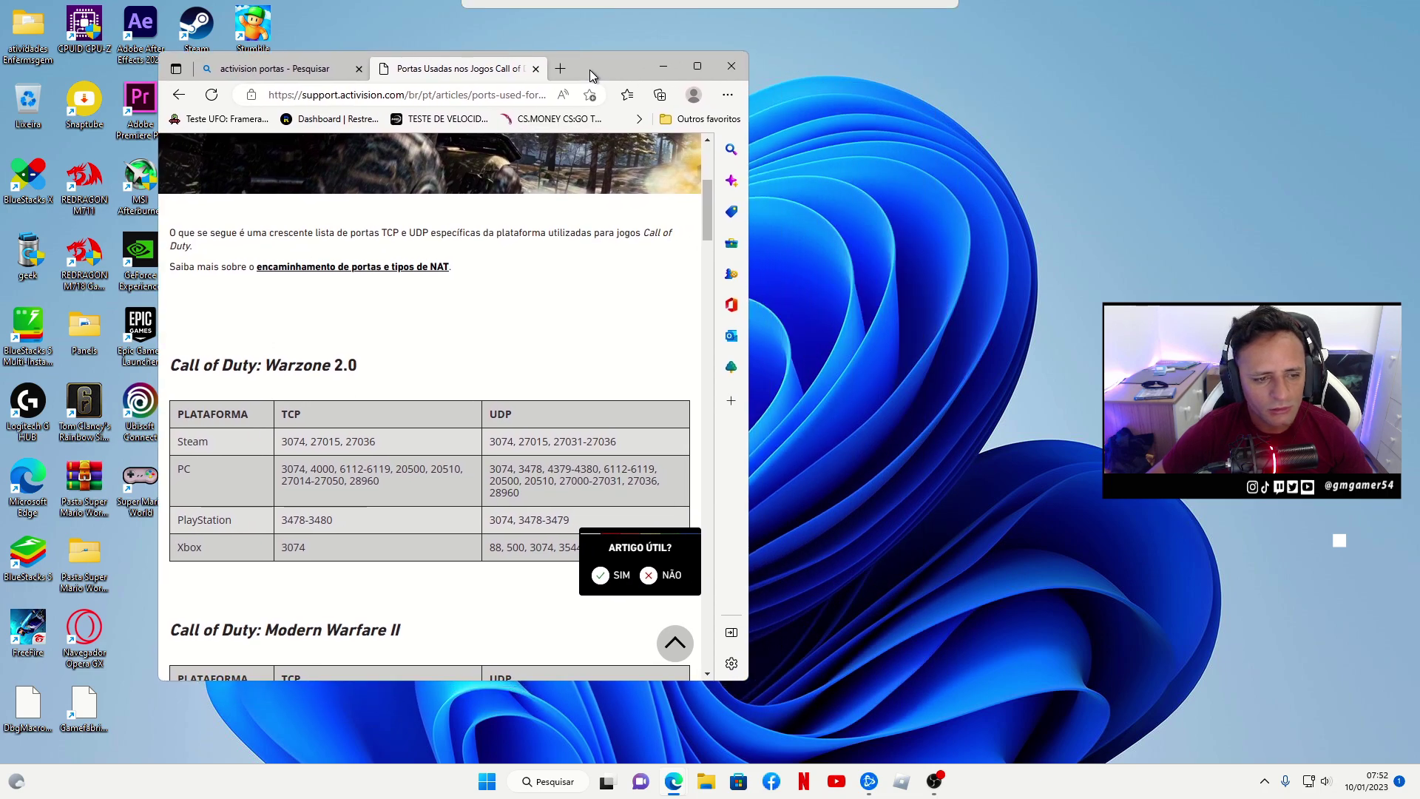
pyautogui.scroll(-1, 407, 540)
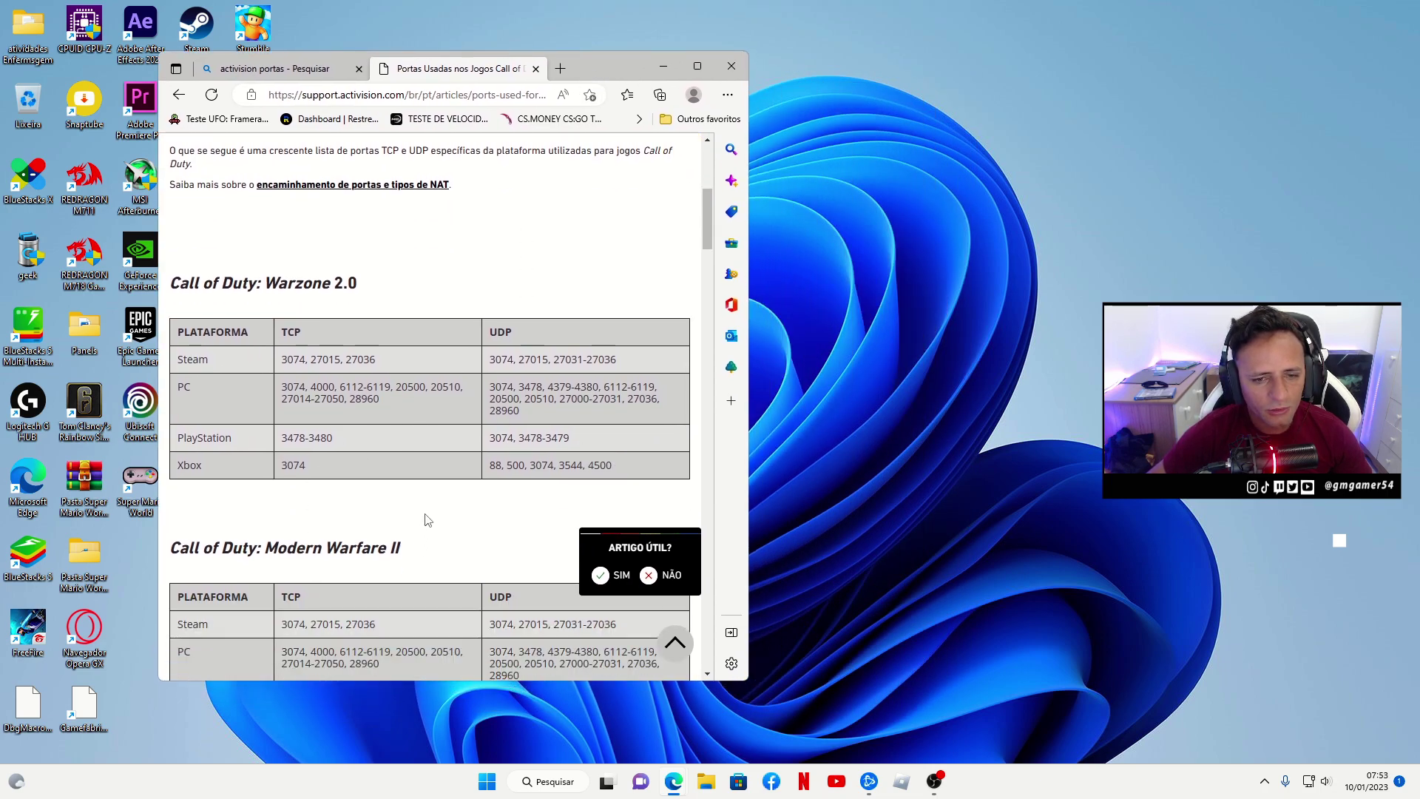